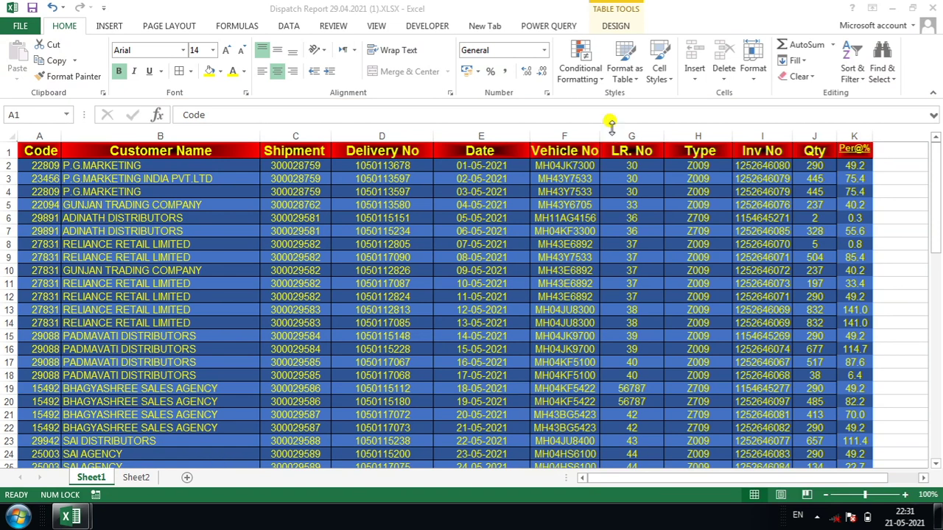
Browse the Conditional Formatting options twice without choosing a rule.
click(595, 78)
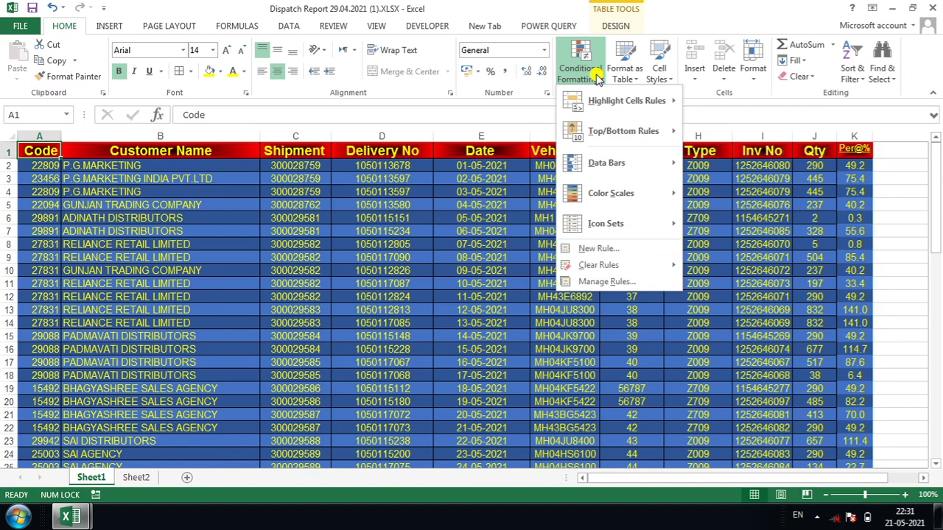
mouse_move(610, 138)
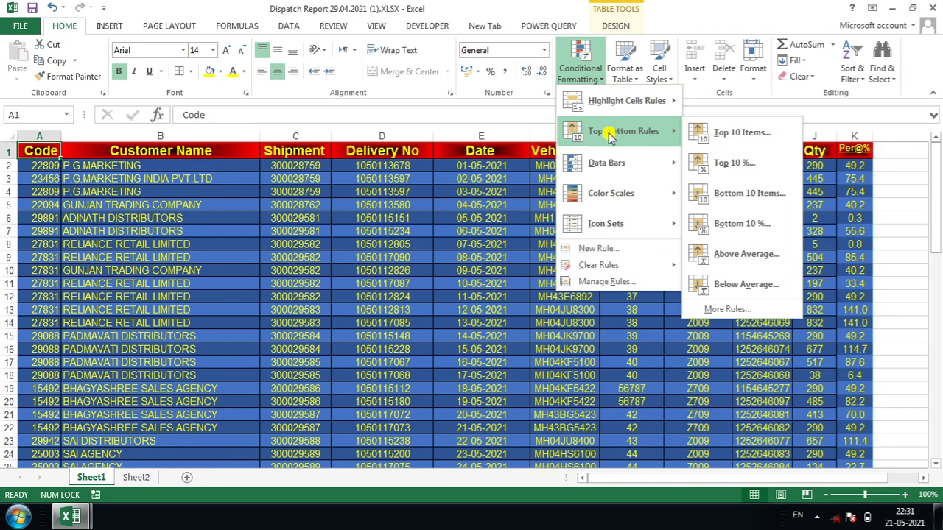
click(469, 171)
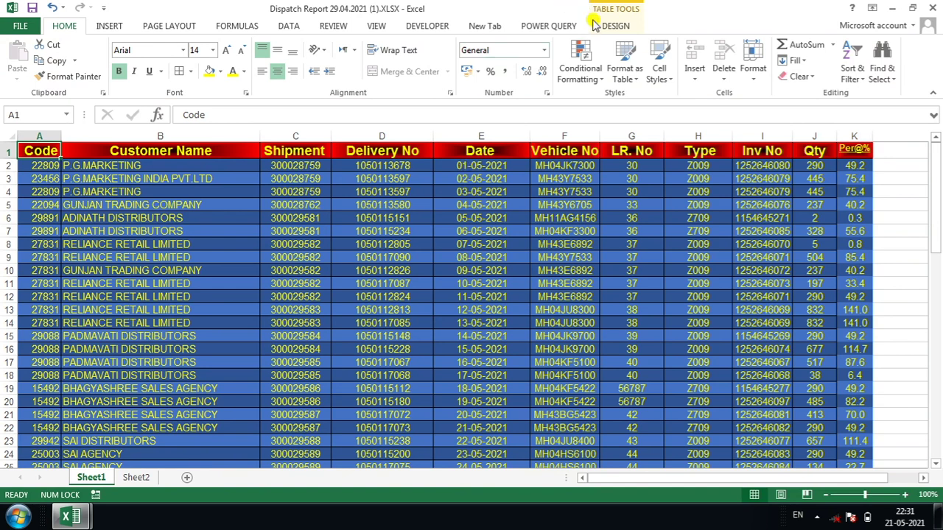
click(591, 79)
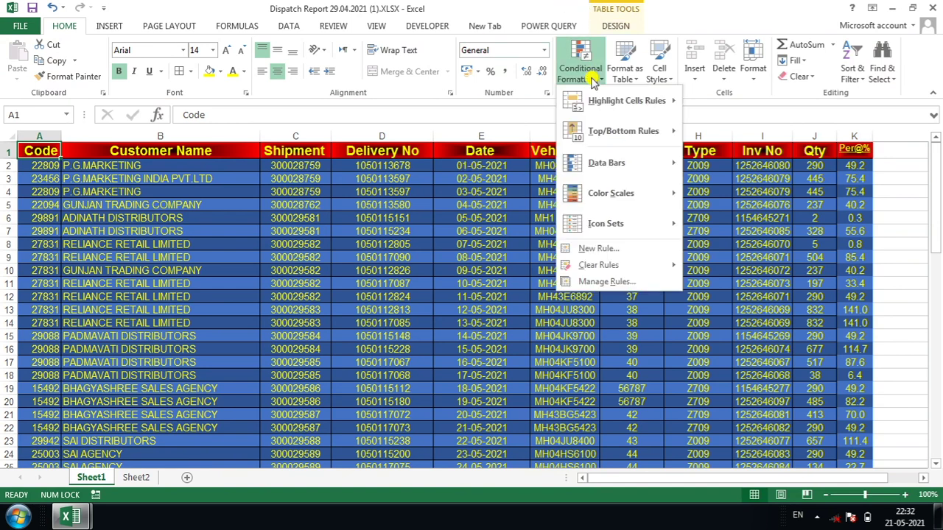
click(433, 210)
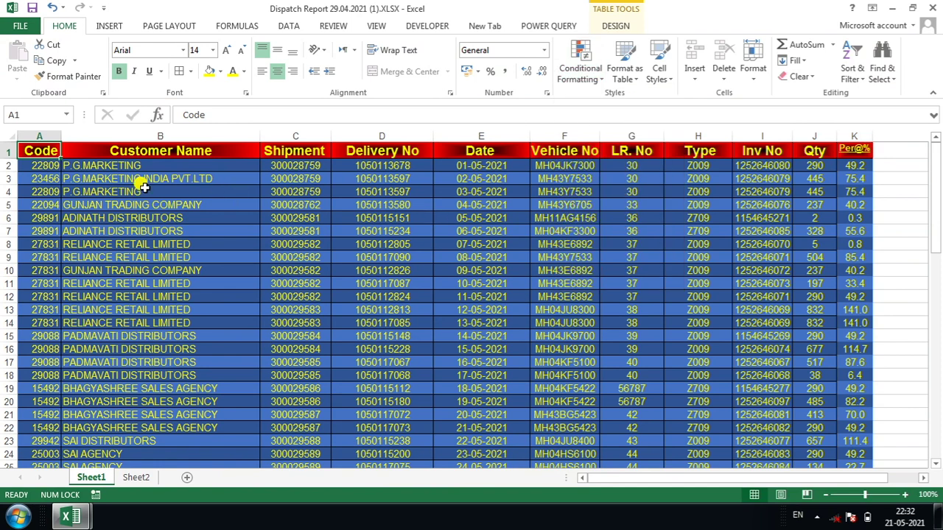
Select the whole dispatch table and look over the formatting rules without applying one.
mouse_move(40, 151)
mouse_down()
mouse_move(806, 492)
mouse_move(844, 467)
mouse_move(852, 305)
mouse_up()
scroll(852, 305, up, 18)
click(594, 84)
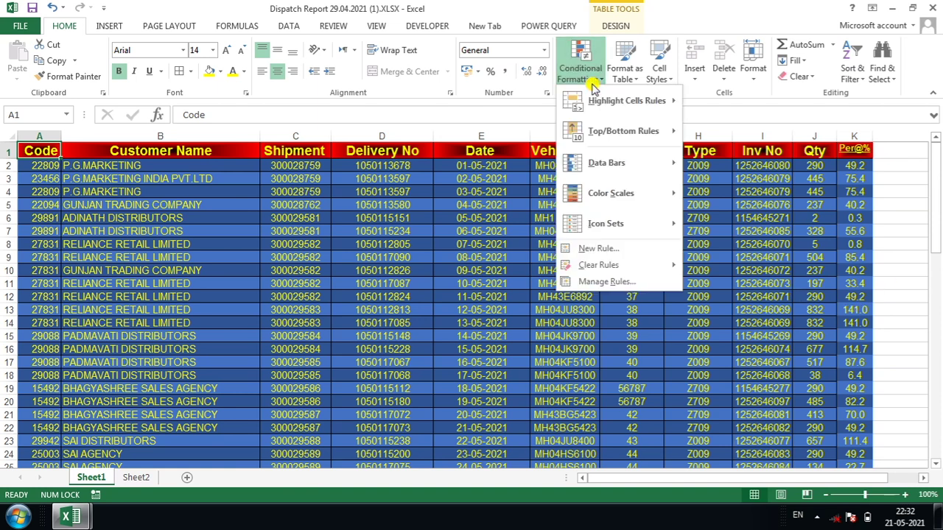
mouse_move(601, 103)
click(430, 283)
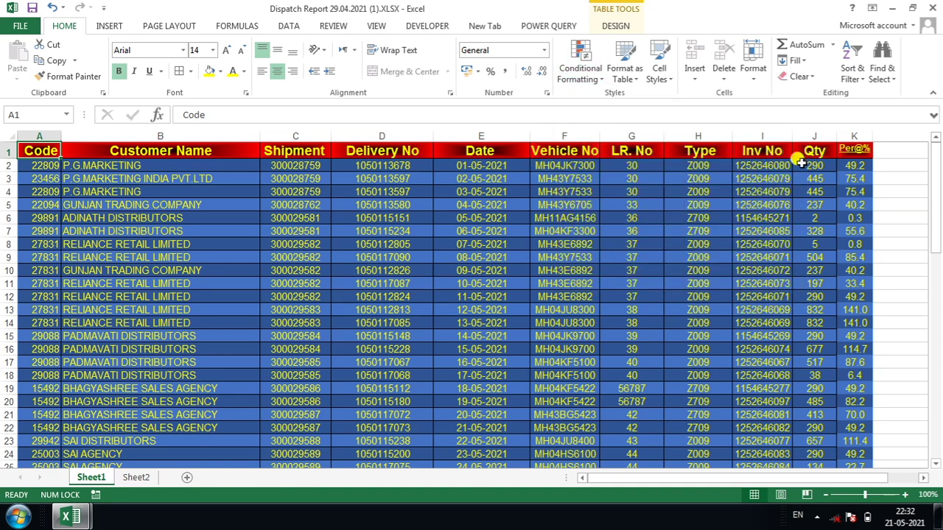
Select the Per@% values from K2 down to K68.
click(857, 165)
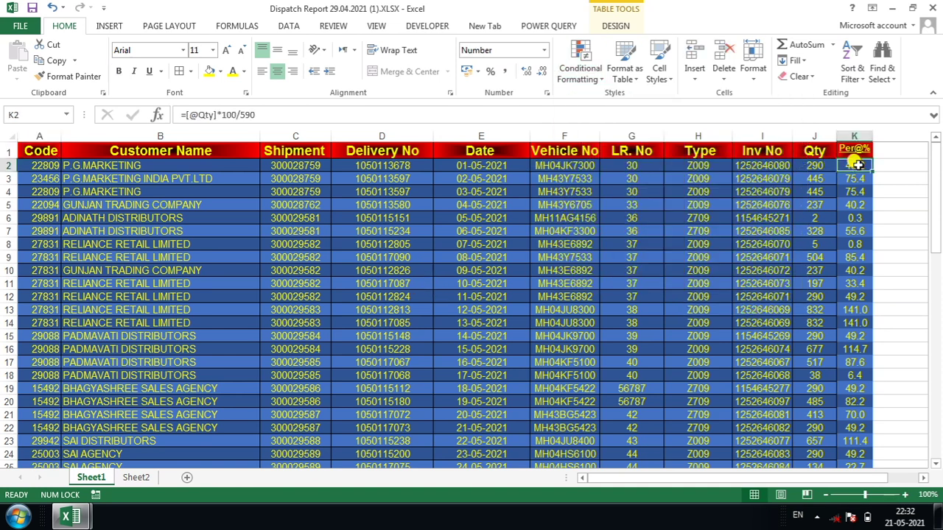
key(ctrl+shift+Down)
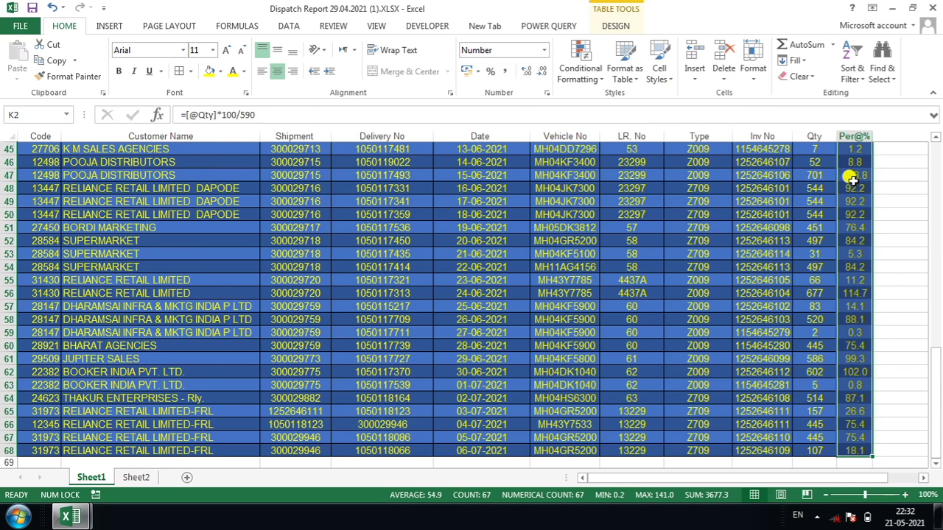
click(589, 77)
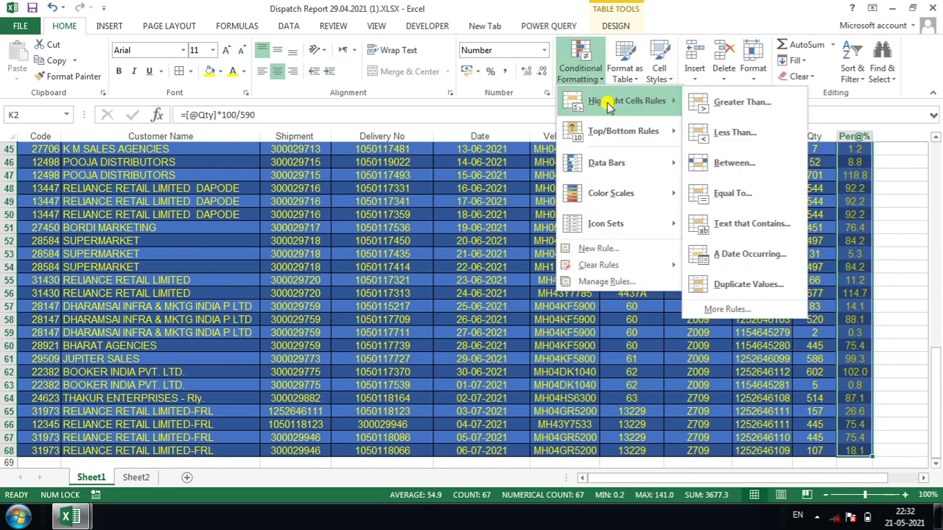
Add a Greater Than 100 rule with Light Red Fill and Dark Red Text to the Per@% values.
click(727, 104)
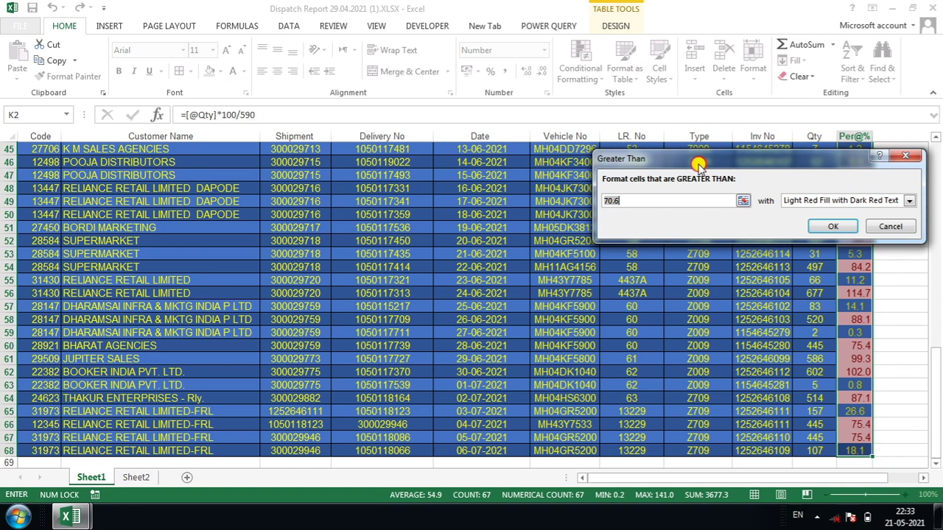
drag(697, 162, 536, 157)
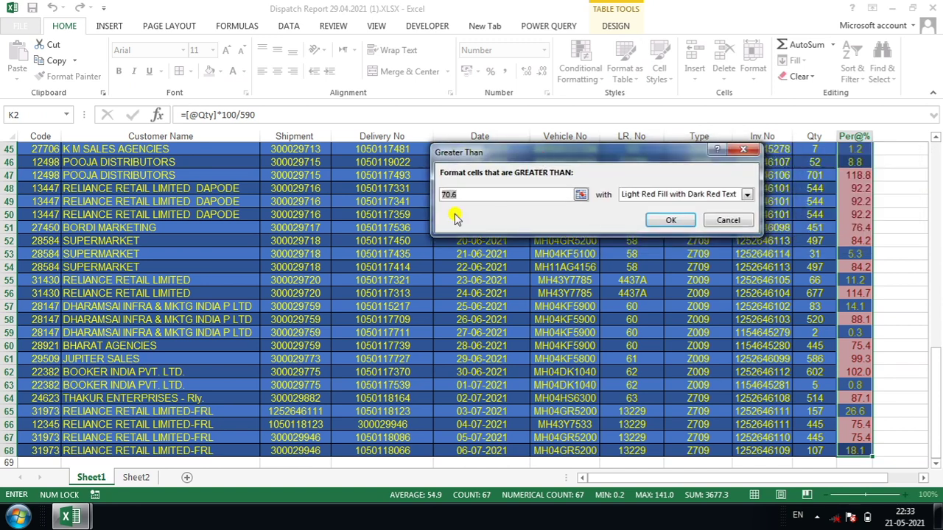
text(50)
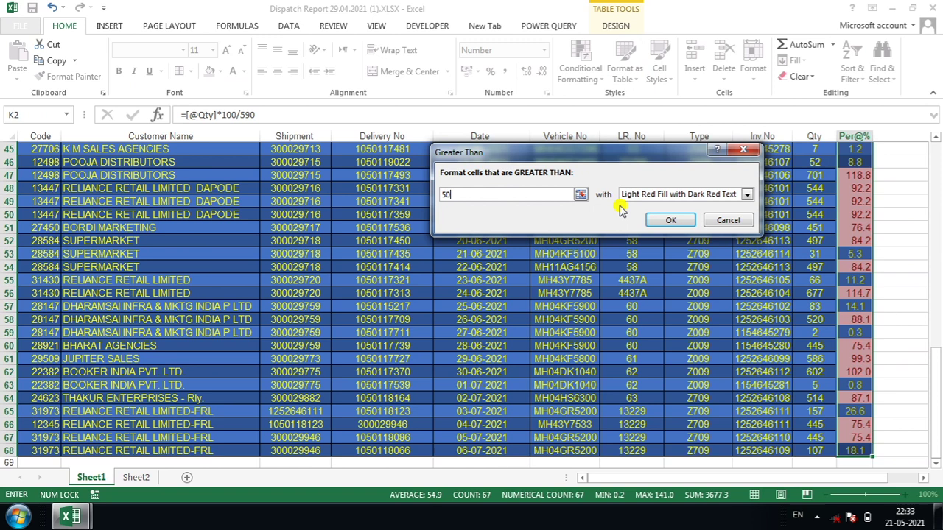
key(BackSpace)
key(BackSpace)
text(100)
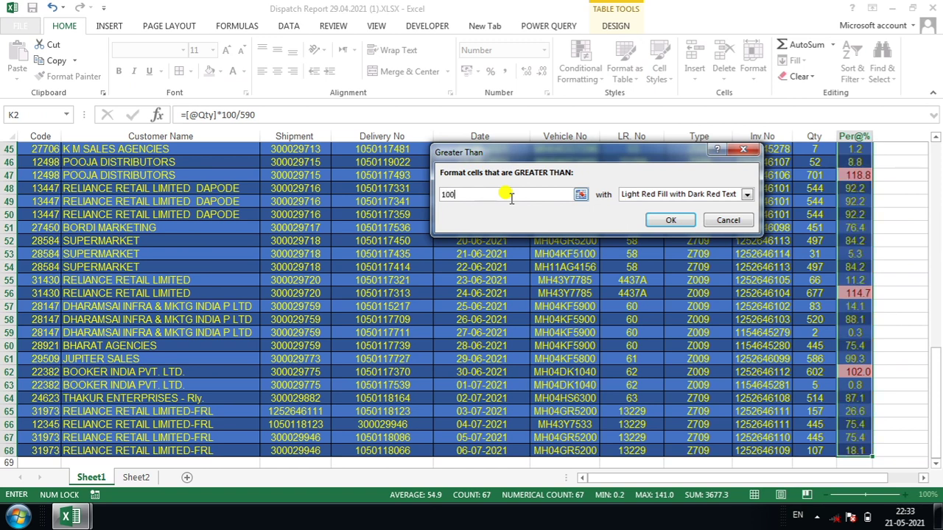
click(679, 220)
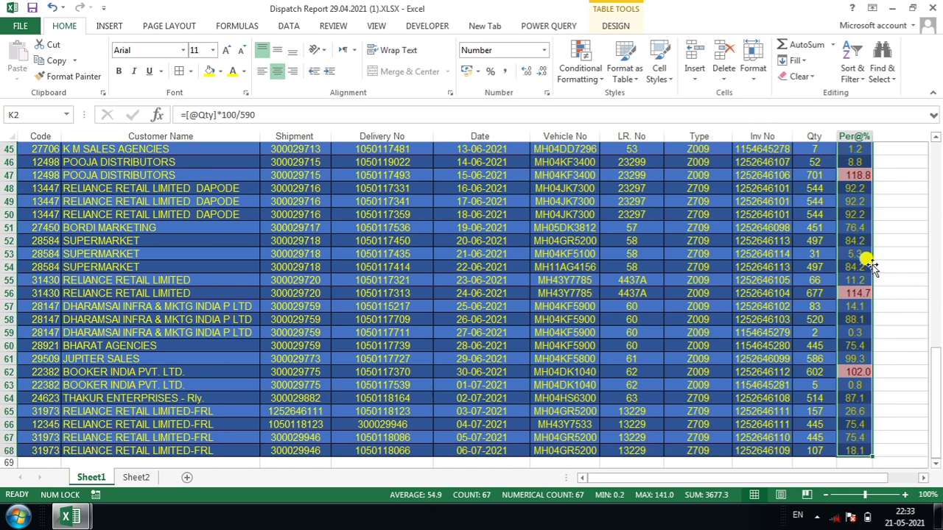
key(ctrl+Up)
key(Right)
key(Down)
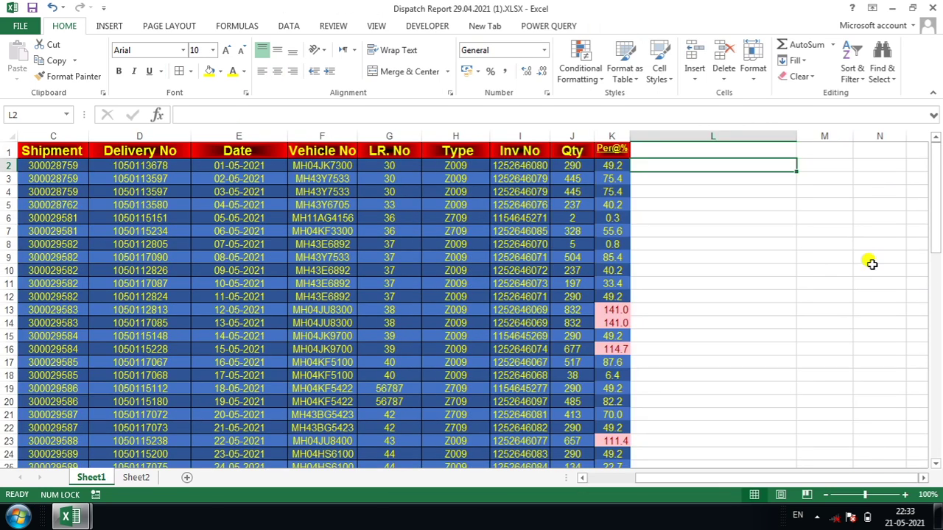
Turn on header filters and look through the Per@% filter's sort options.
key(Left)
key(Down)
key(Up)
key(Up)
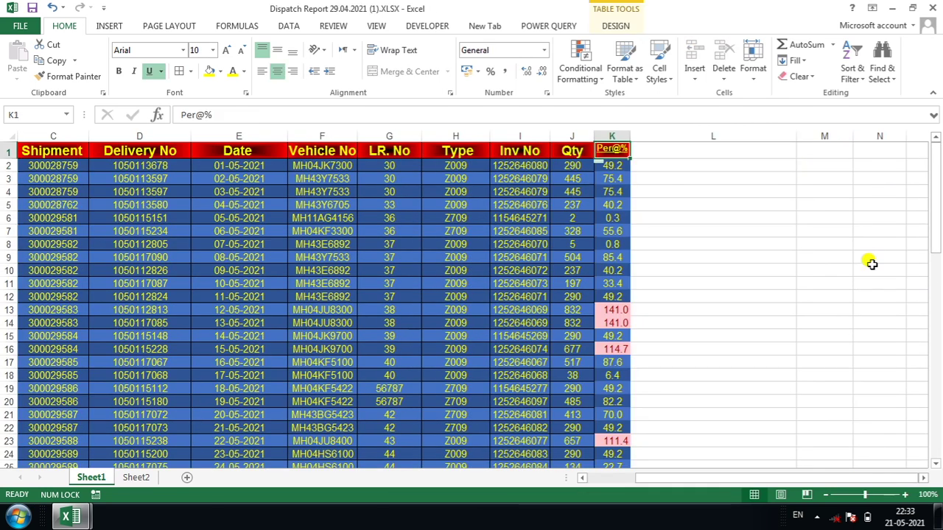
key(ctrl+shift+l)
key(alt+Down)
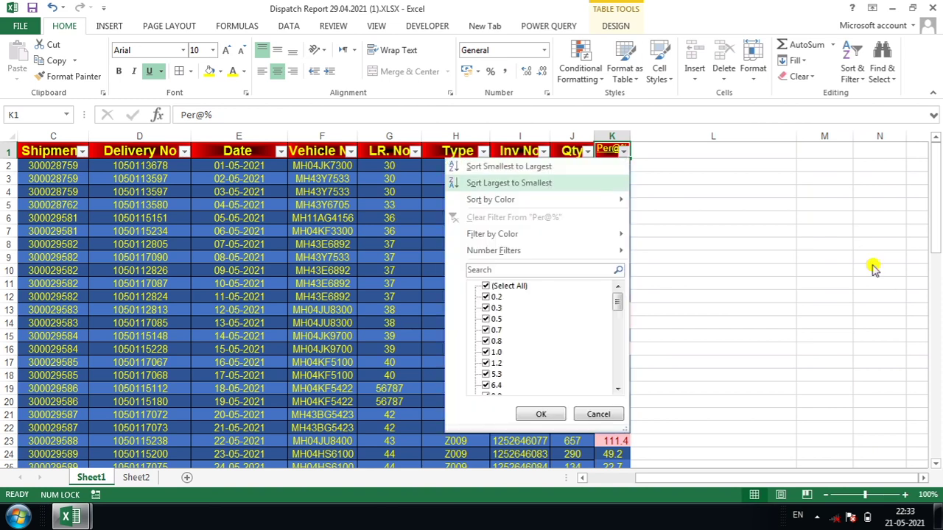
key(Down)
key(Escape)
Step through the Per@% values, turn filters off, and reselect the column values.
key(Down)
key(Down)
key(Down)
key(Down)
key(Down)
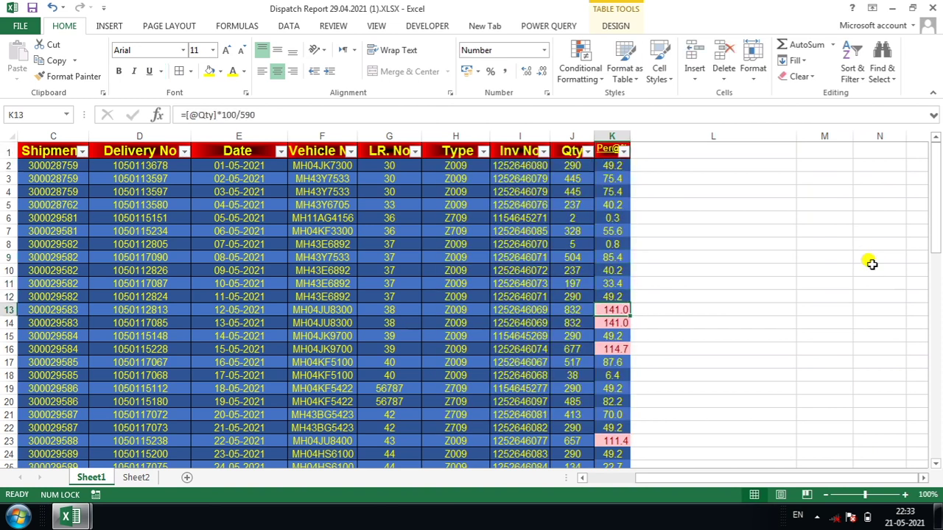
key(Down)
key(Down)
key(Down)
key(Down)
key(Down)
key(Down)
key(Down)
key(Down)
key(Down)
key(Down)
key(Down)
key(Down)
key(Down)
key(Down)
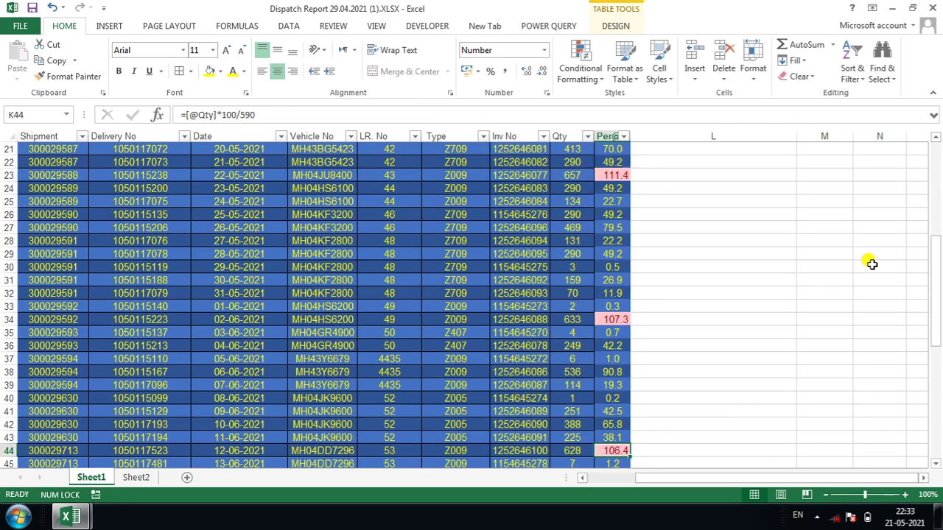
key(Down)
key(Down)
key(ctrl+Up)
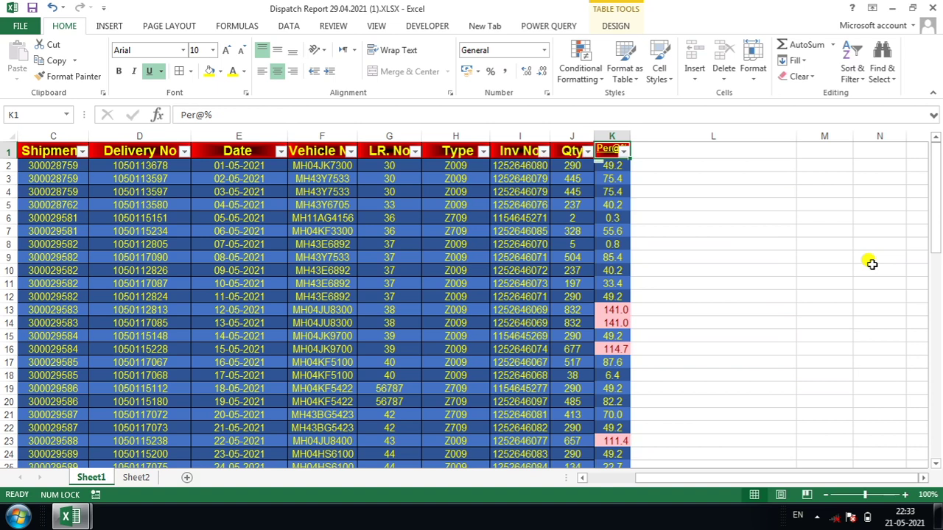
key(ctrl+shift+l)
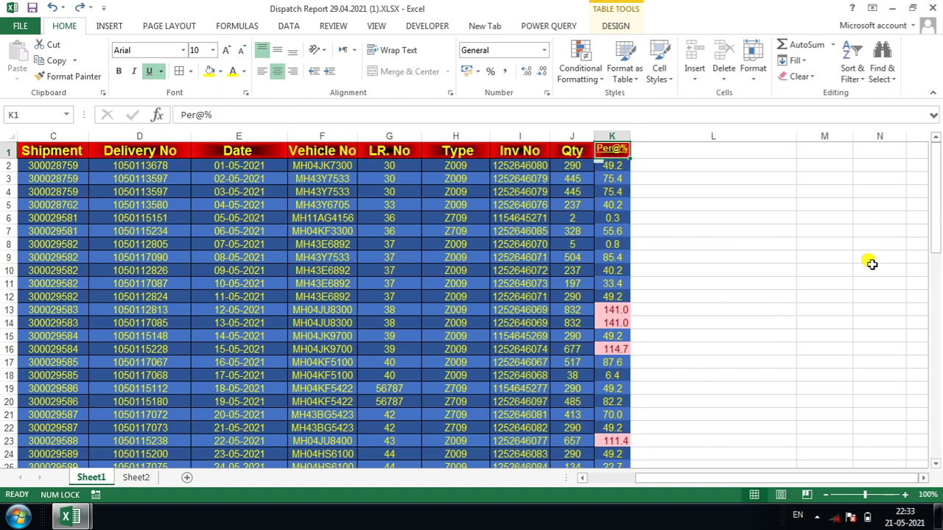
key(Down)
key(ctrl+shift+Down)
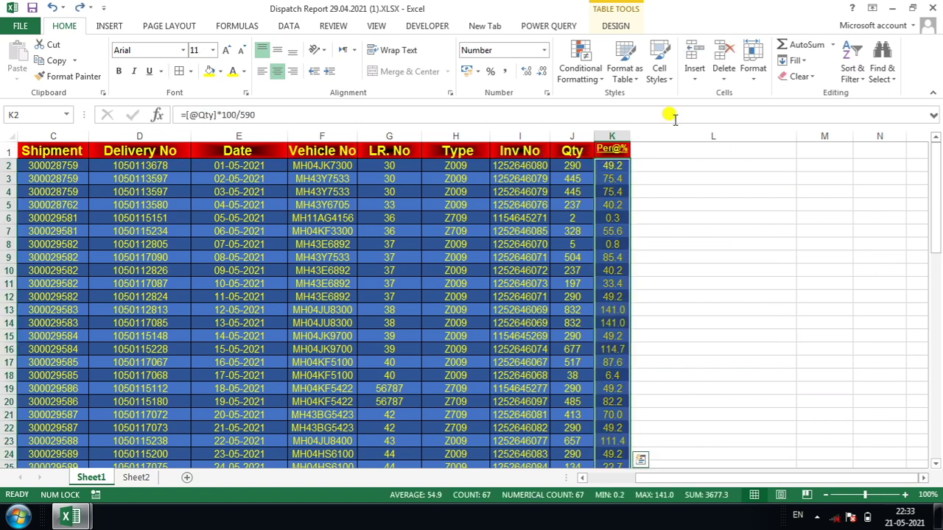
Cancel a Greater Than rule without applying it and select the whole Per@% column K.
click(573, 77)
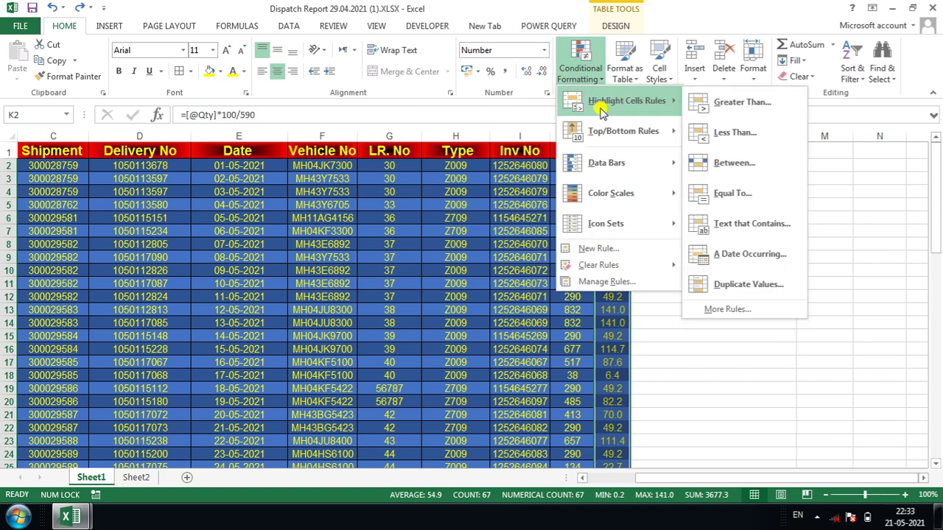
click(709, 102)
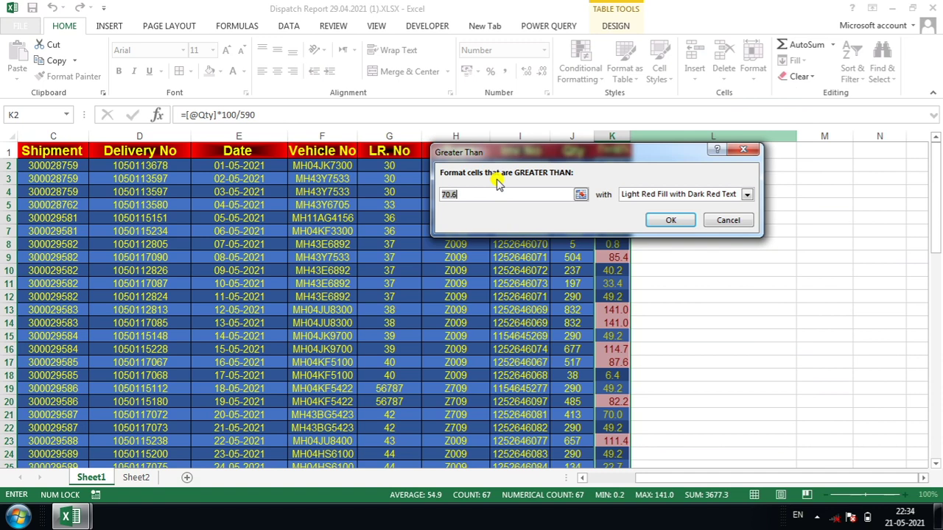
key(Escape)
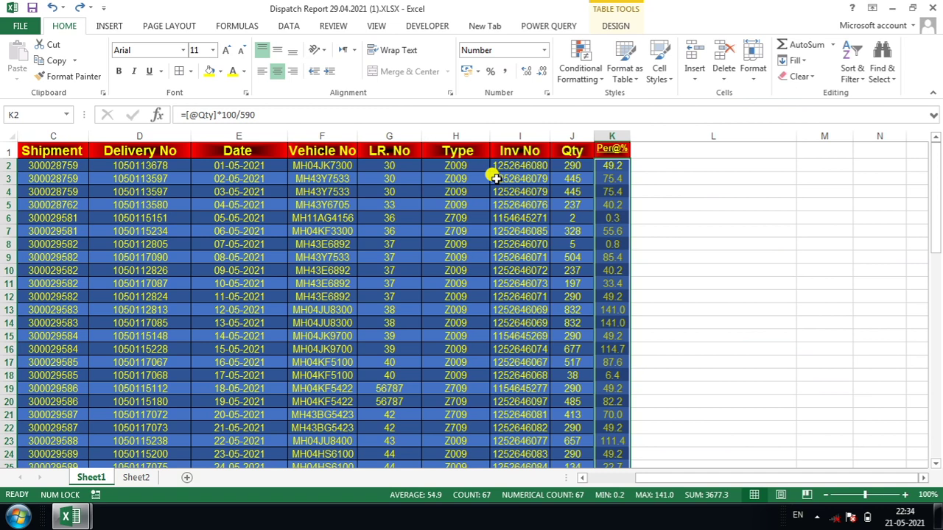
click(601, 77)
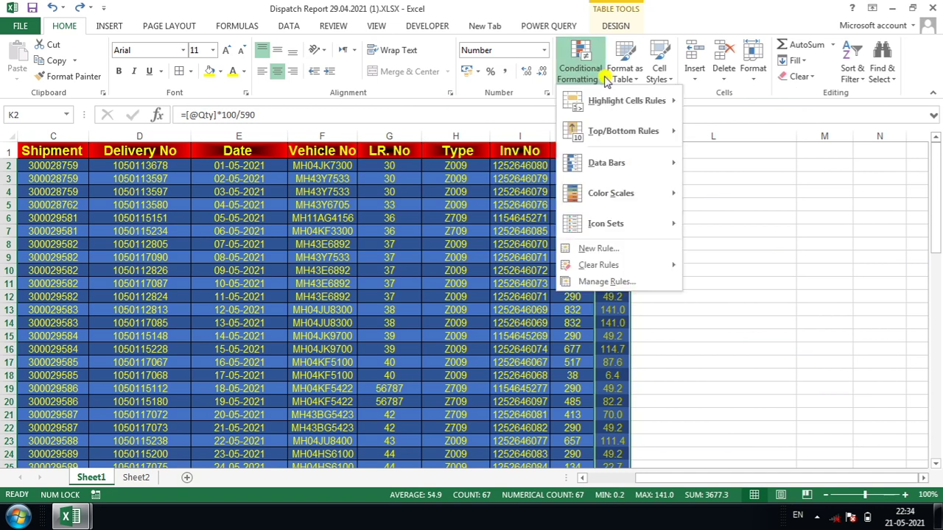
mouse_move(617, 100)
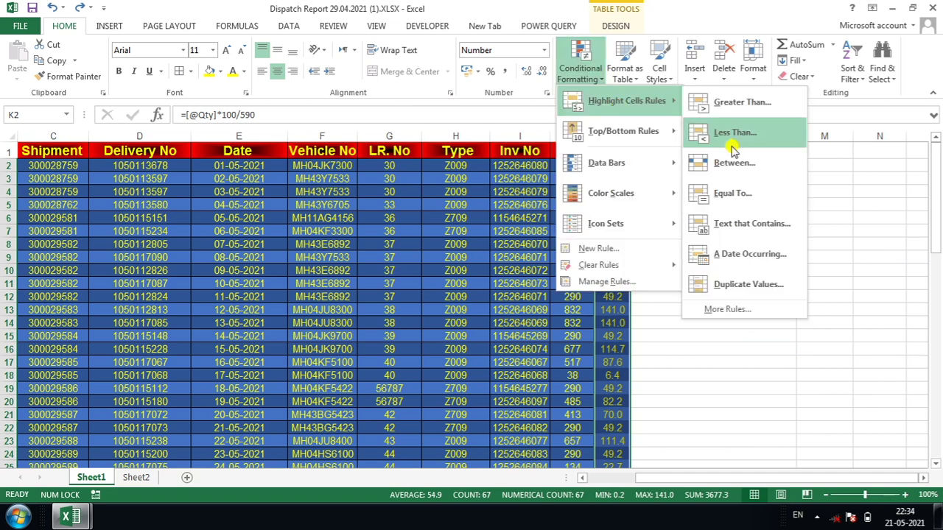
click(482, 219)
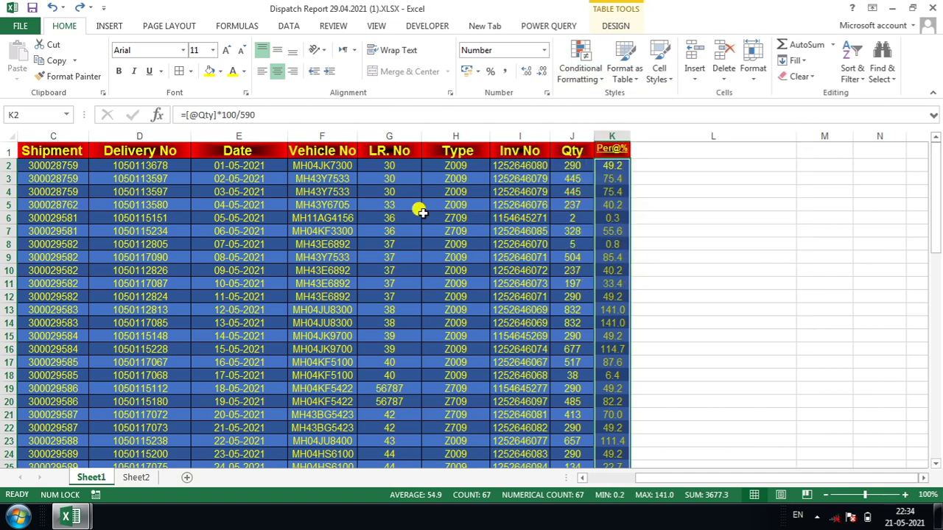
click(624, 133)
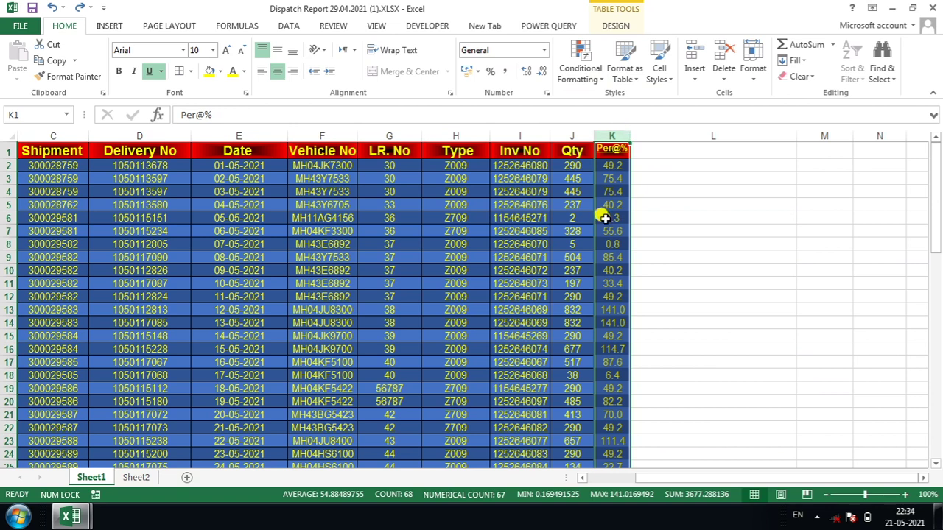
Add a Less Than 33 rule with Light Red Fill and Dark Red Text to column K.
click(579, 67)
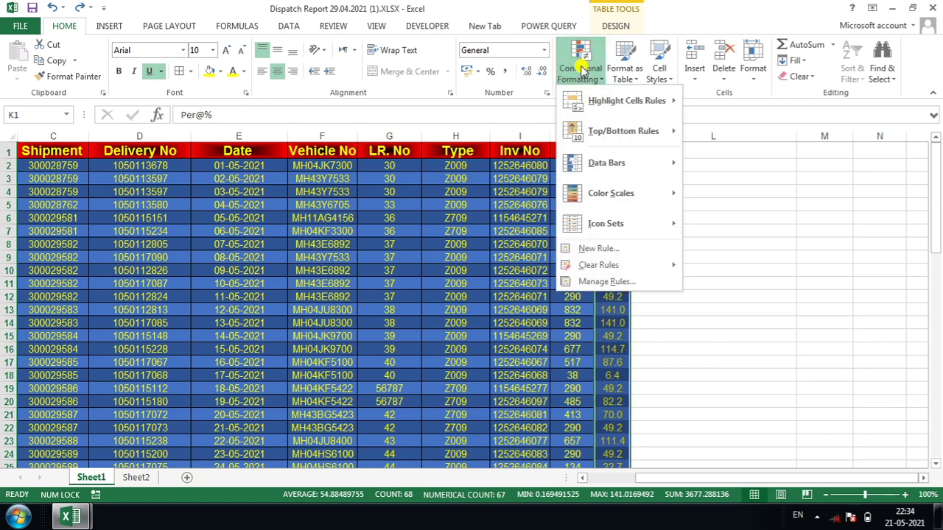
mouse_move(595, 97)
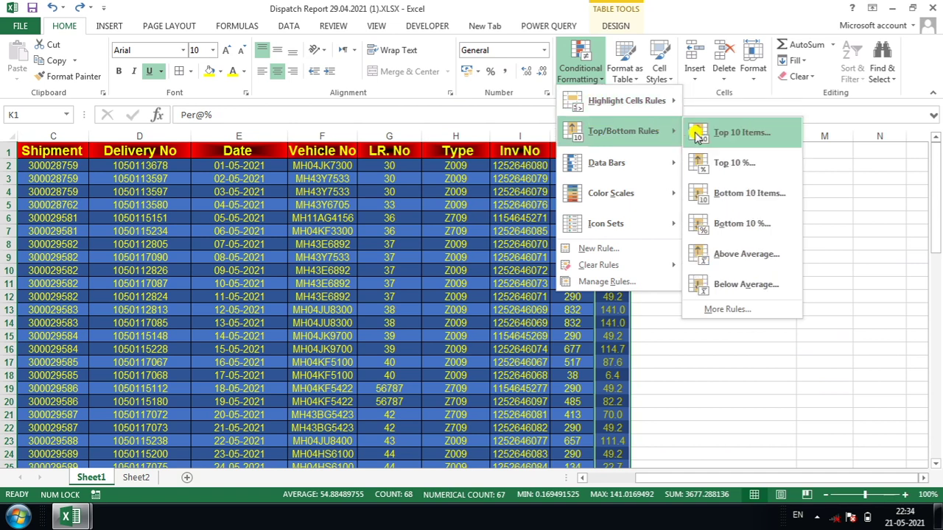
mouse_move(630, 100)
click(711, 133)
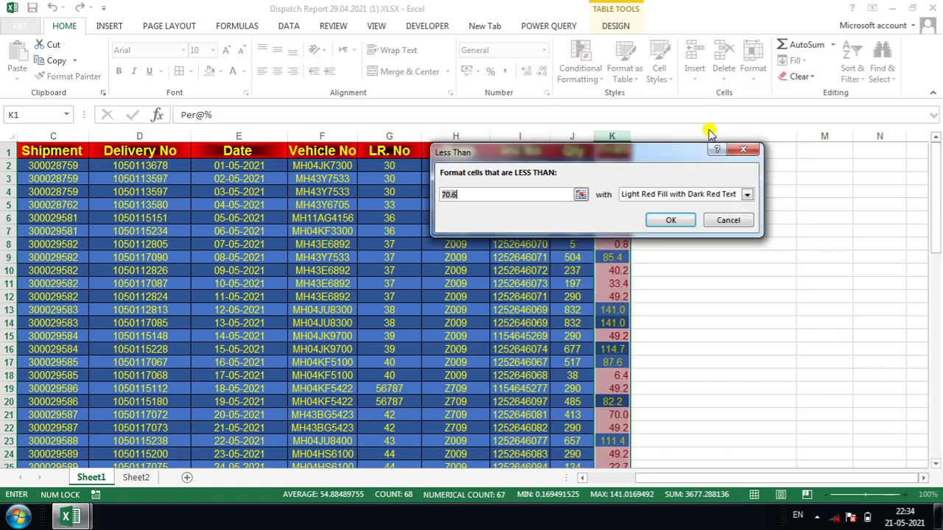
drag(607, 158, 724, 139)
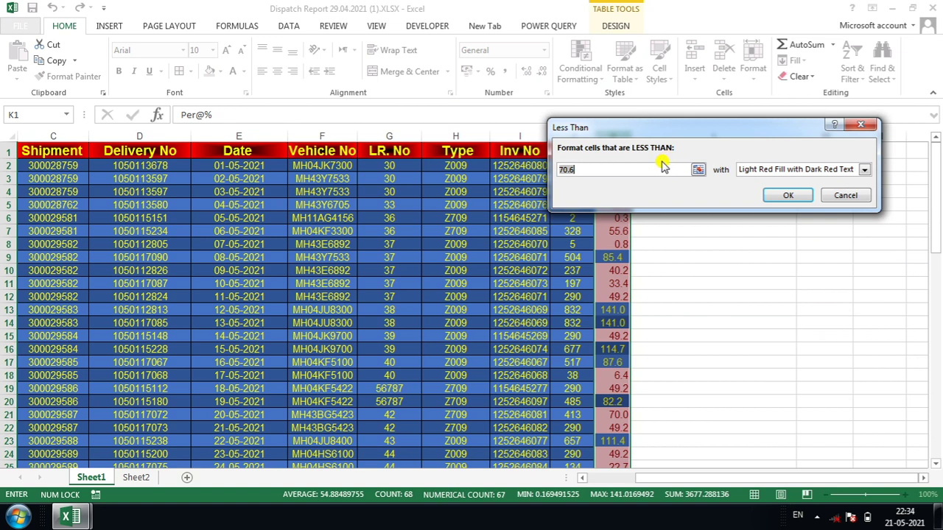
text(33)
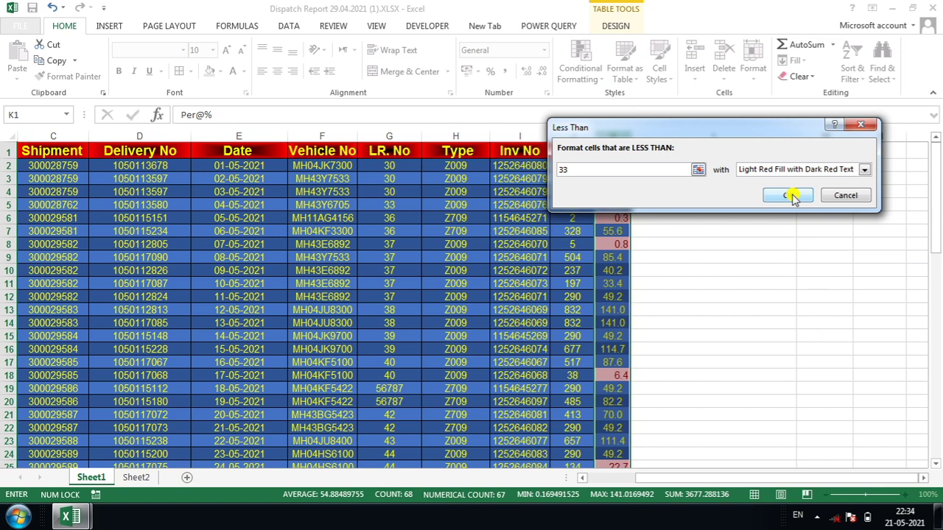
click(789, 195)
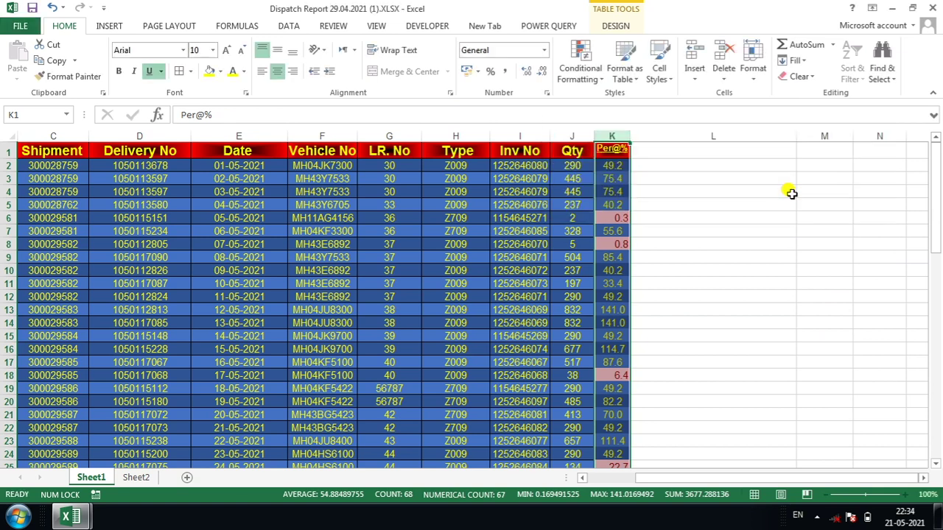
key(shift+BackSpace)
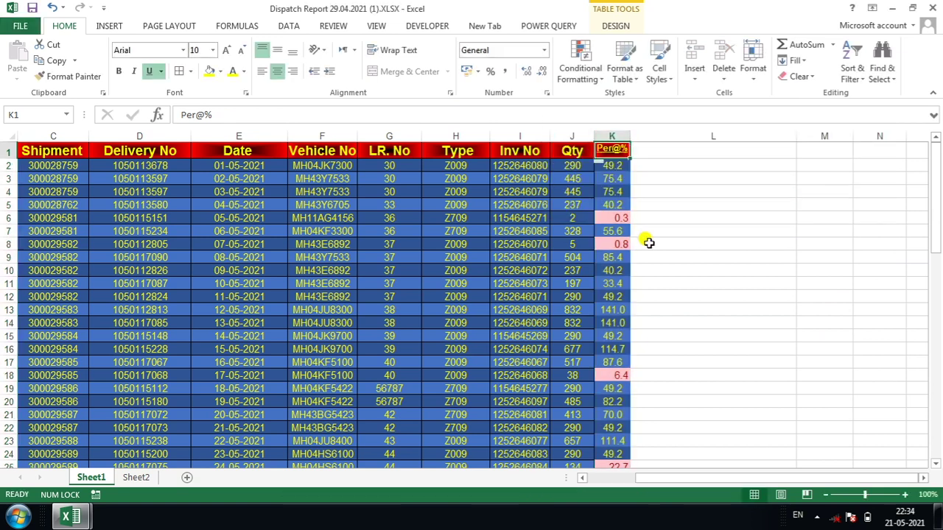
Move down column K to review the highlighted values below 33.
key(Down)
key(Down)
key(Down)
key(Down)
key(ctrl+Down)
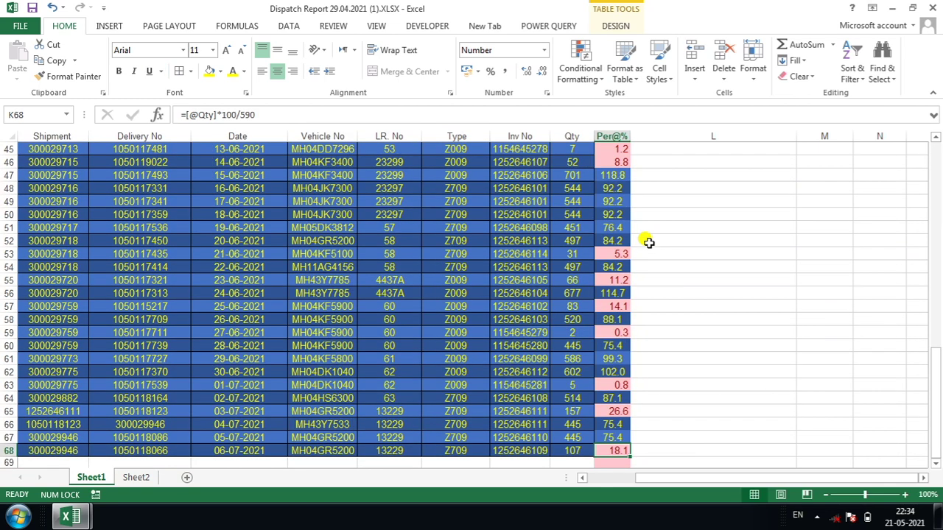
key(Up)
key(Up)
key(Down)
key(Down)
key(Up)
key(Up)
key(Up)
key(Up)
key(Up)
key(Up)
key(Up)
key(Up)
key(Up)
key(Up)
key(Up)
key(Up)
key(Up)
key(Up)
key(Up)
key(Up)
key(ctrl+Up)
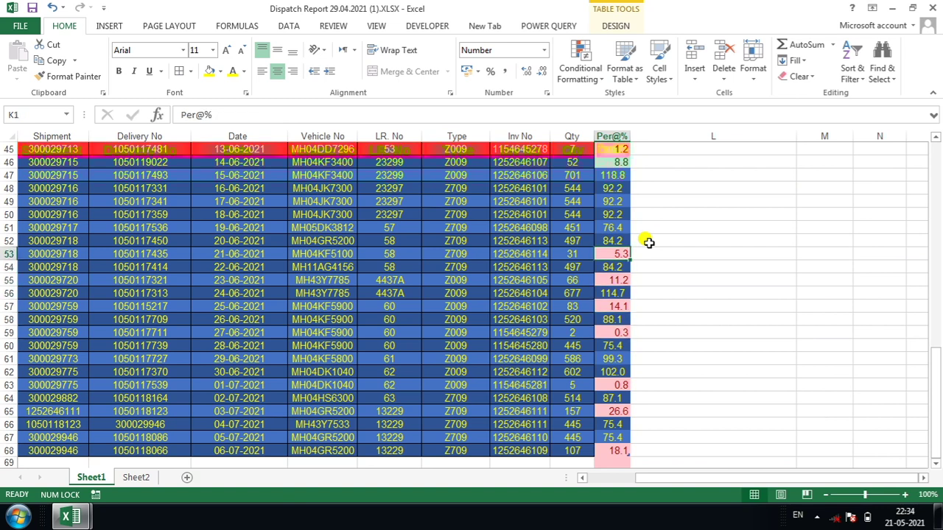
Turn on filters, sort Per@% by the pink cell colour, then undo the sort.
key(ctrl+shift+l)
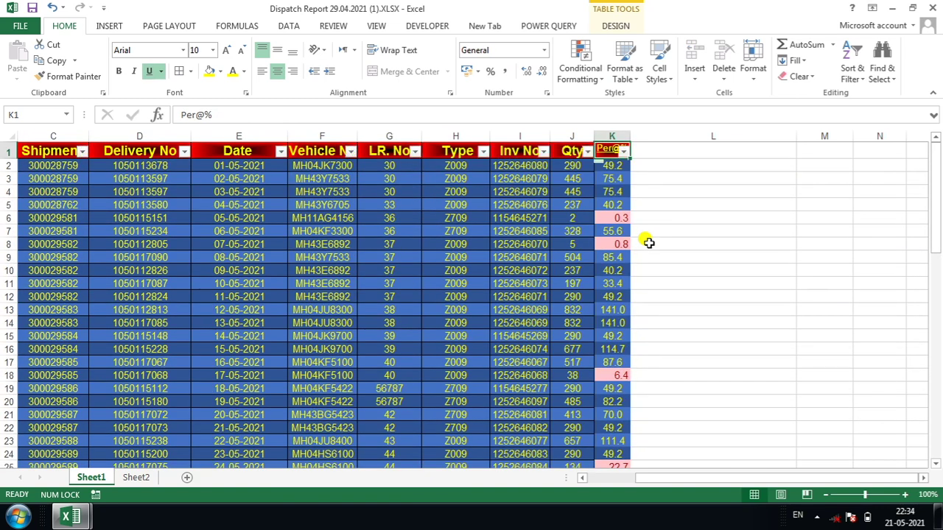
key(alt+Down)
key(Right)
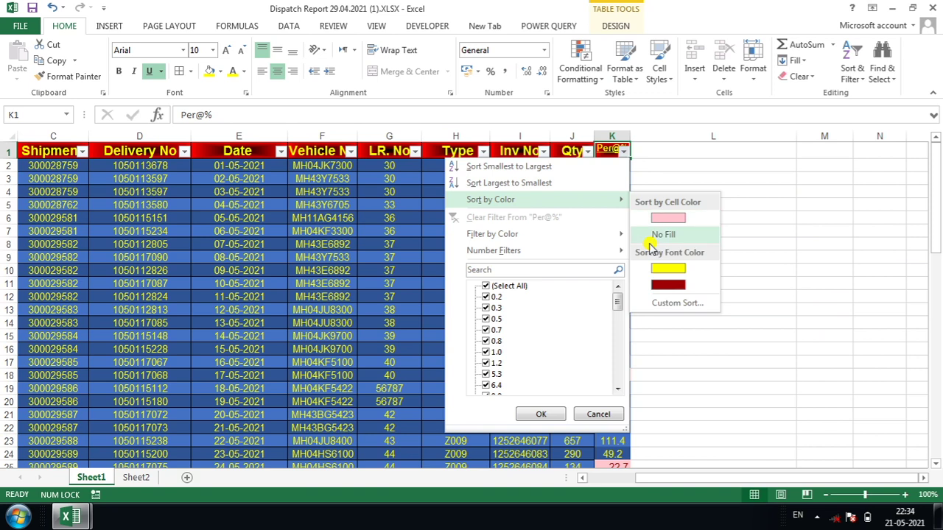
key(Return)
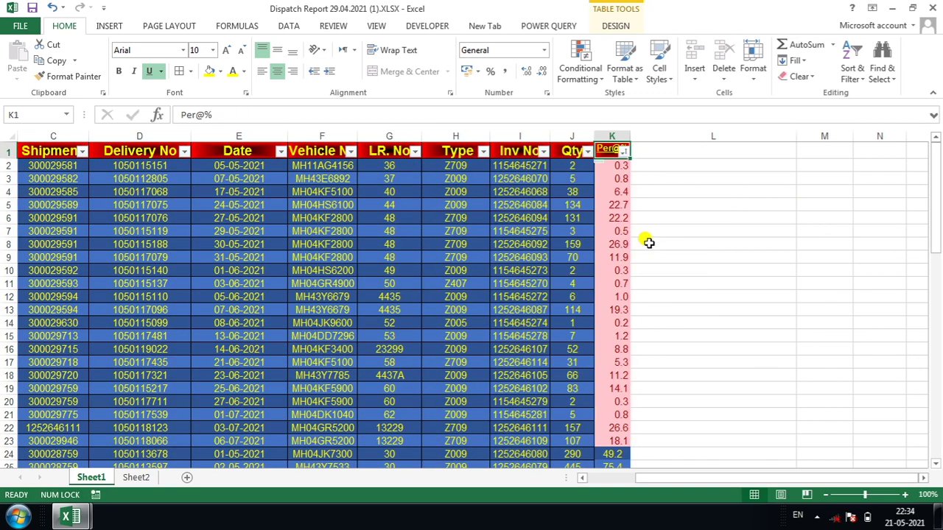
key(shift+Down)
key(shift+Down)
key(shift+Down)
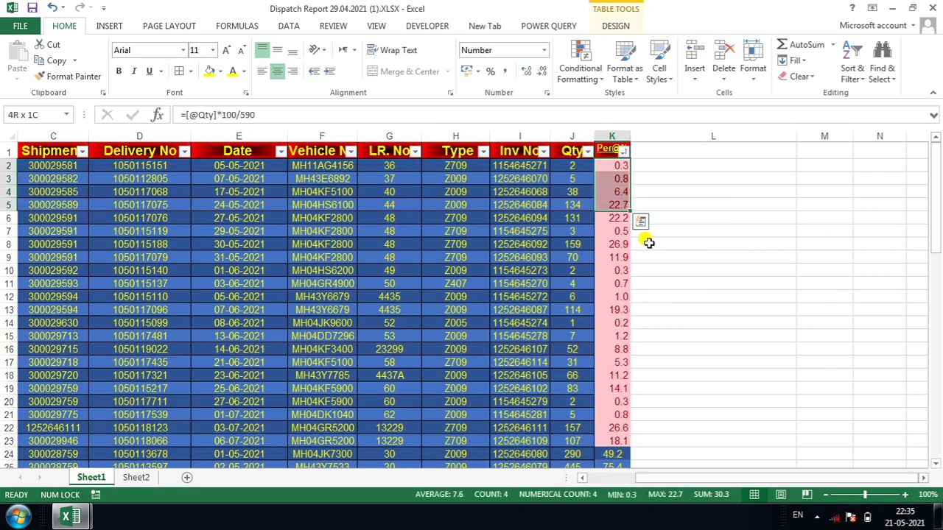
key(shift+Down)
key(shift+Down)
key(shift+Down)
key(shift+Down)
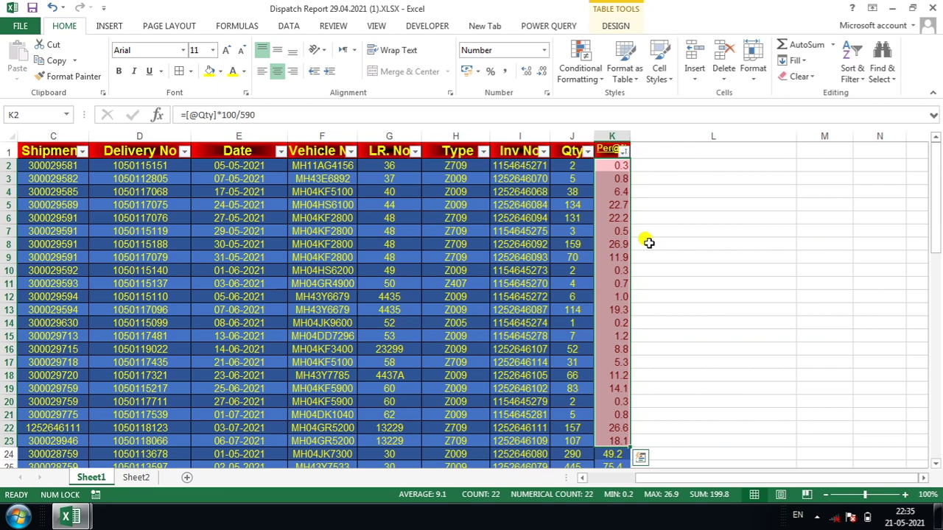
key(ctrl+z)
key(F2)
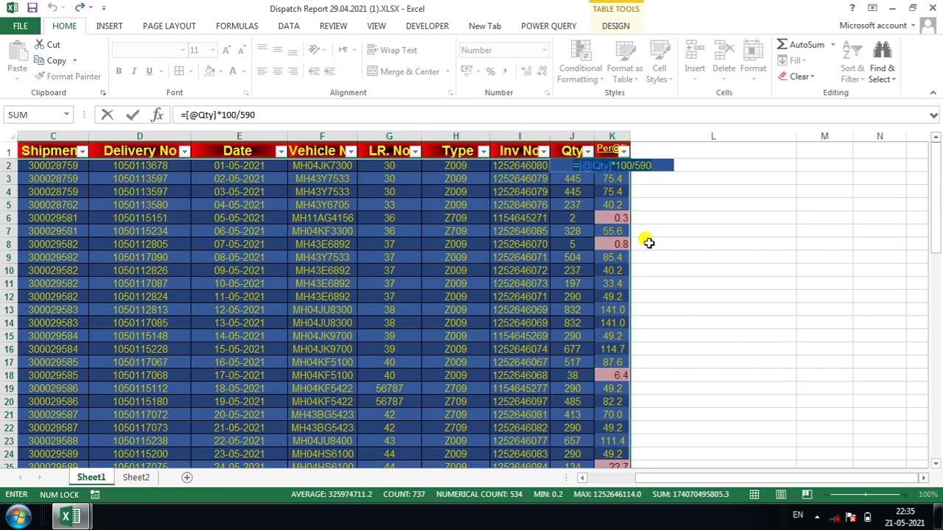
Select only the Per@% column and bring up the Highlight Cells Rules menu.
key(Escape)
key(ctrl+space)
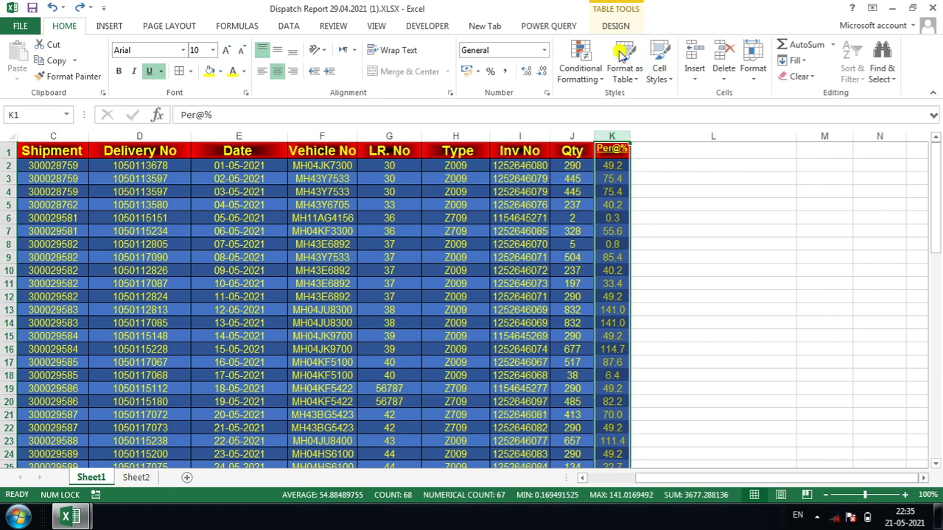
click(589, 74)
mouse_move(603, 100)
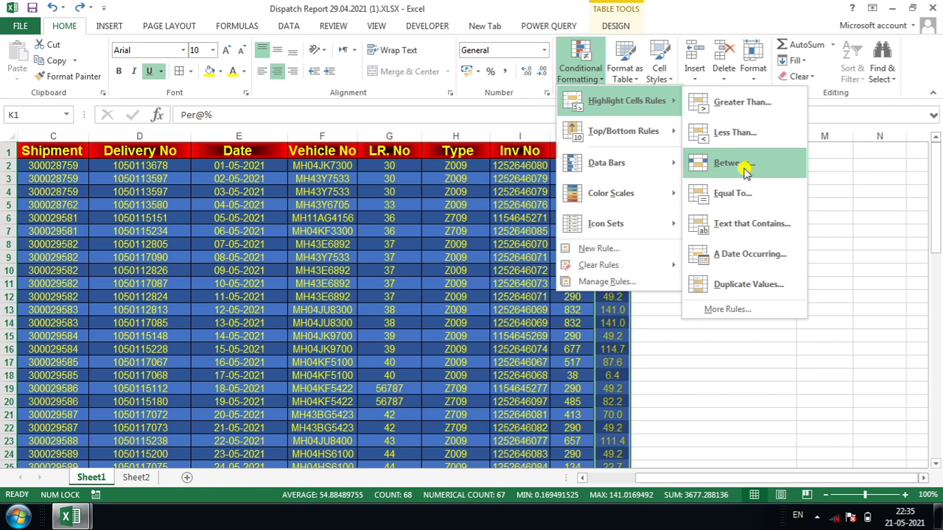
Apply a Between 80 and 95 rule with Light Red Fill and Dark Red Text.
click(745, 170)
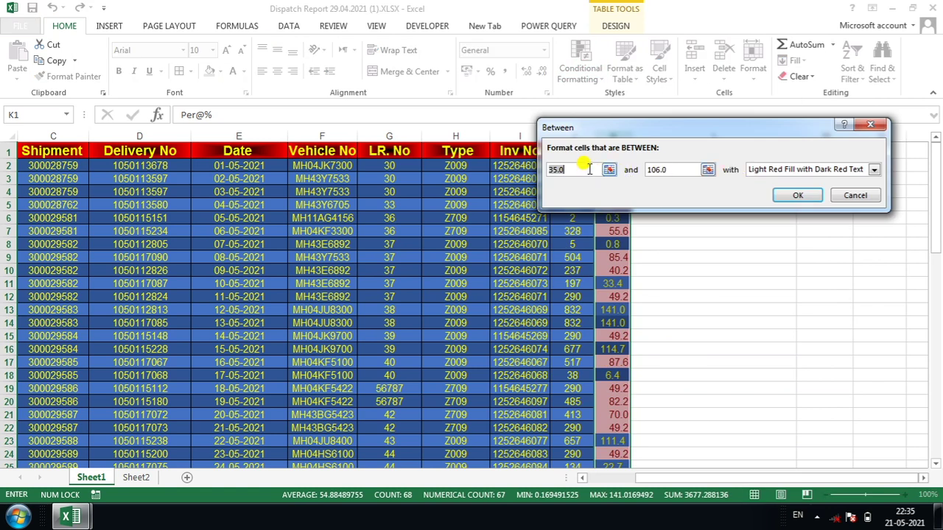
text(80)
key(Tab)
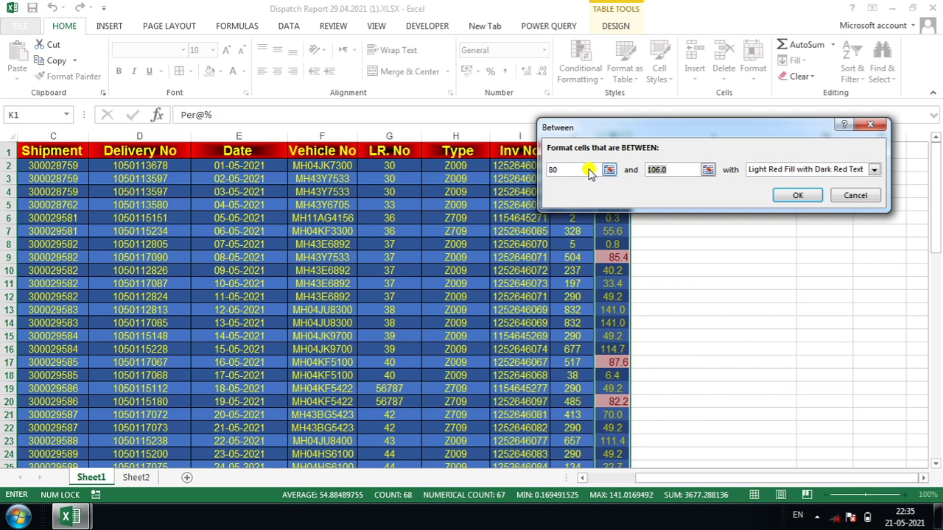
text(95)
click(788, 196)
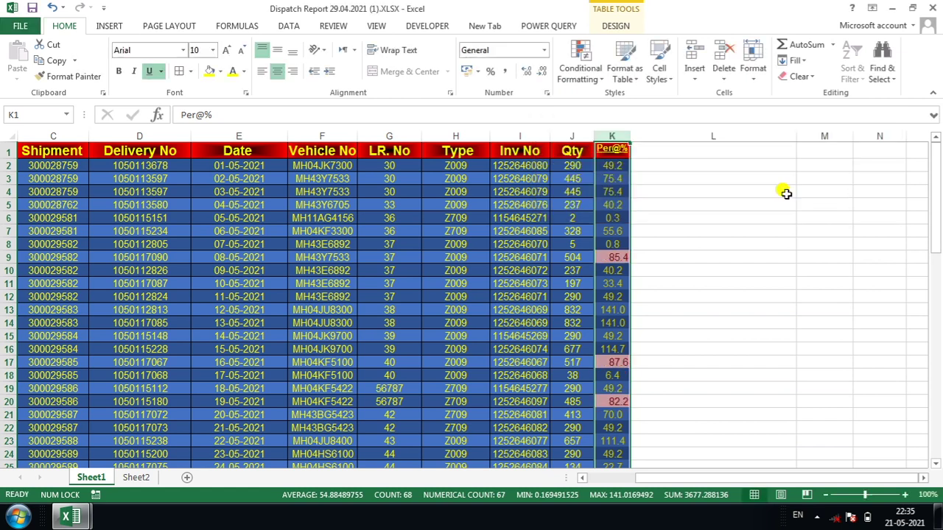
click(613, 255)
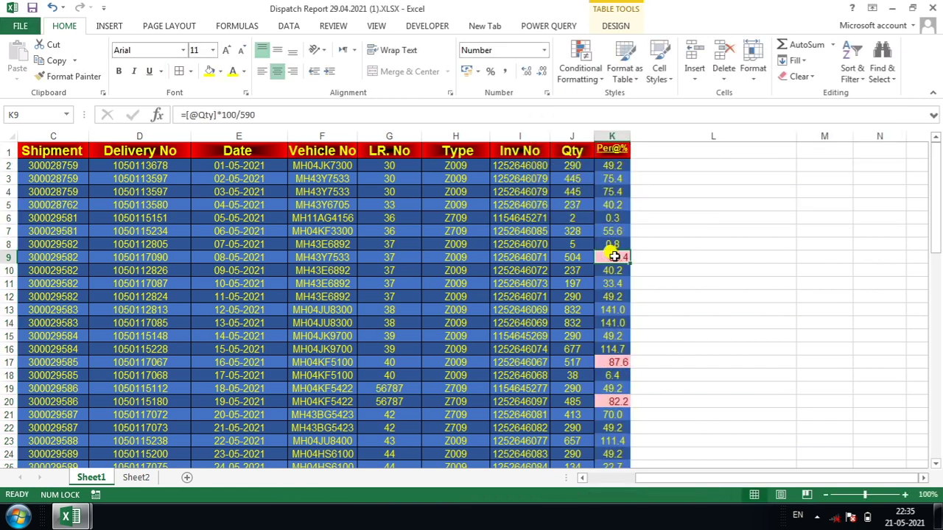
key(ctrl+space)
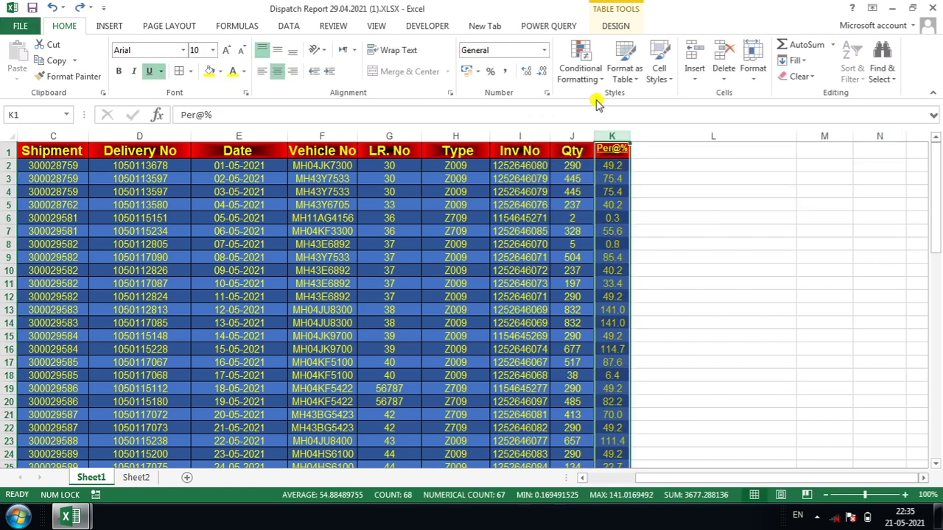
Add an Equal To 85.4 rule with Light Red Fill and Dark Red Text.
click(593, 72)
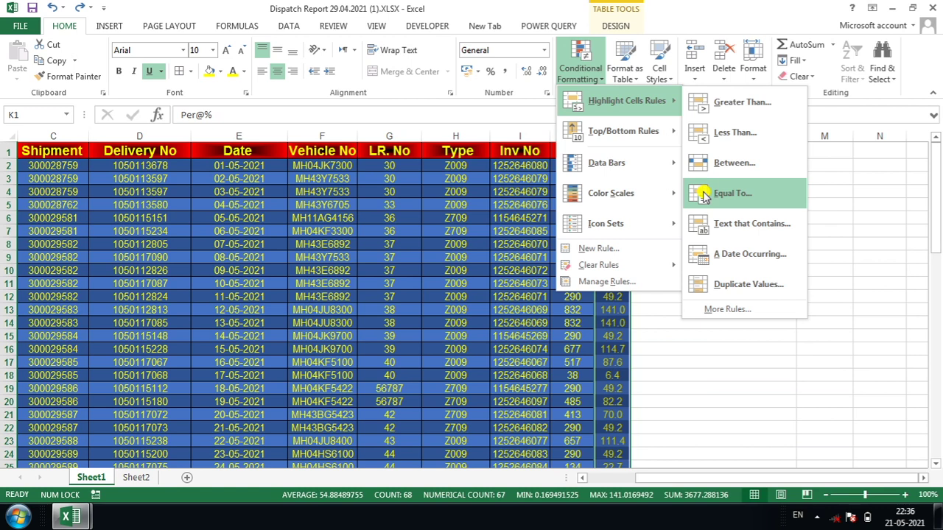
click(703, 194)
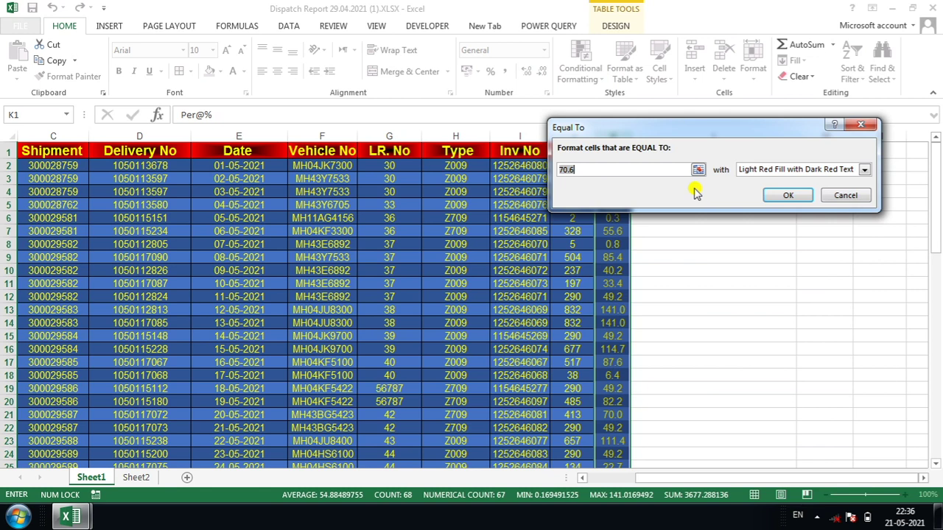
text(50)
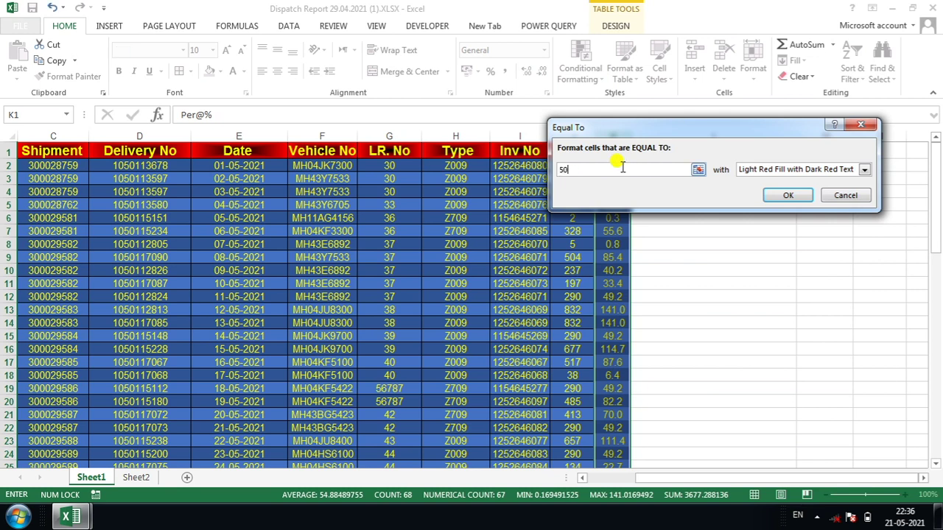
key(BackSpace)
key(BackSpace)
text(90)
key(BackSpace)
key(BackSpace)
text(8)
key(BackSpace)
text(85.)
text(4)
key(Return)
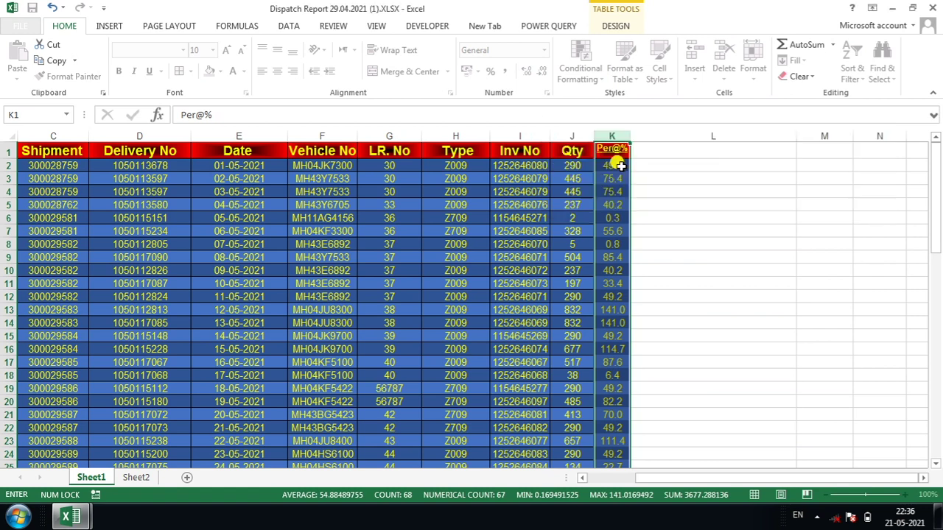
Check the Per@% values and select K2 down to row 68.
click(620, 166)
key(ctrl+Down)
key(ctrl+Up)
key(Down)
key(Up)
key(ctrl+shift+Down)
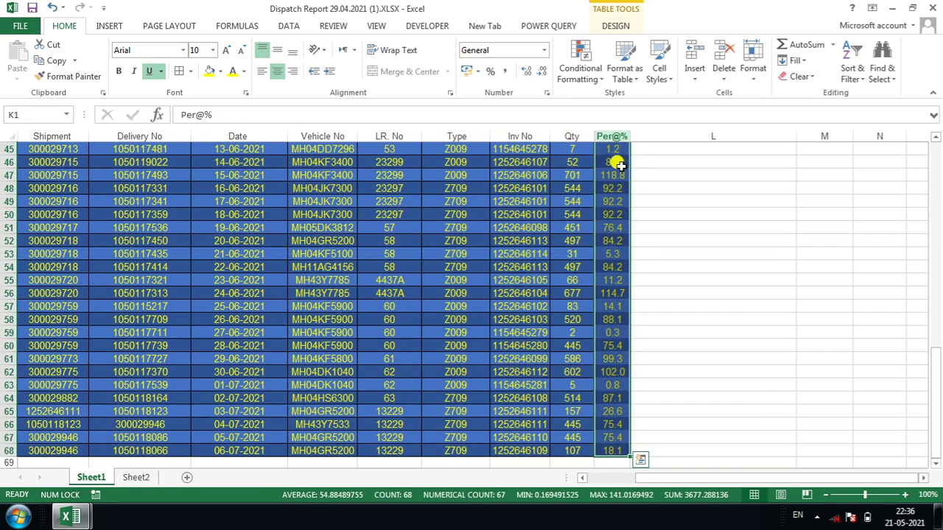
Add an Equal To 90 rule using Green Fill with Dark Green Text.
click(579, 68)
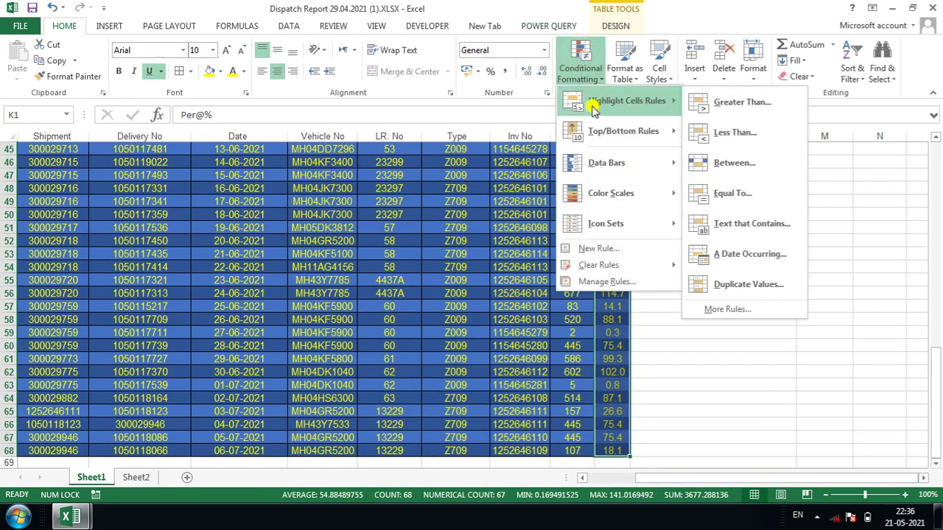
click(720, 193)
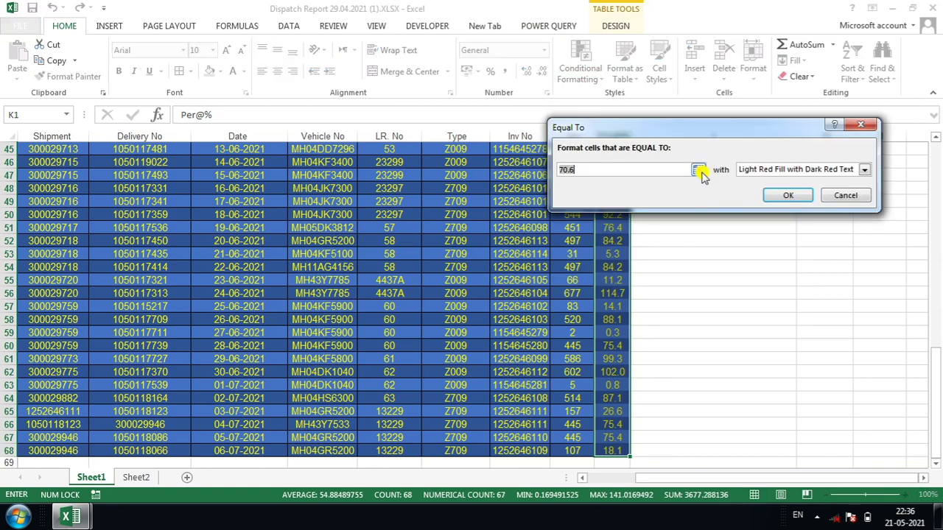
click(697, 170)
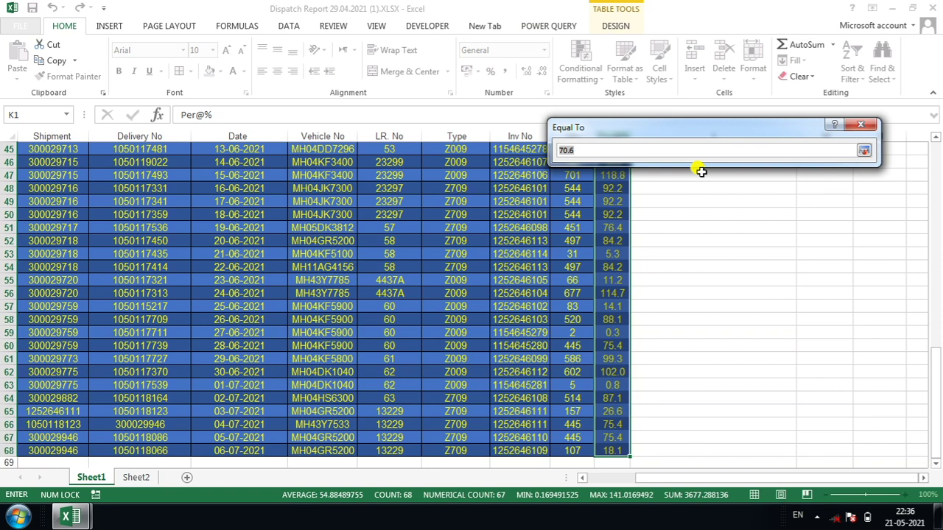
text(90)
click(863, 150)
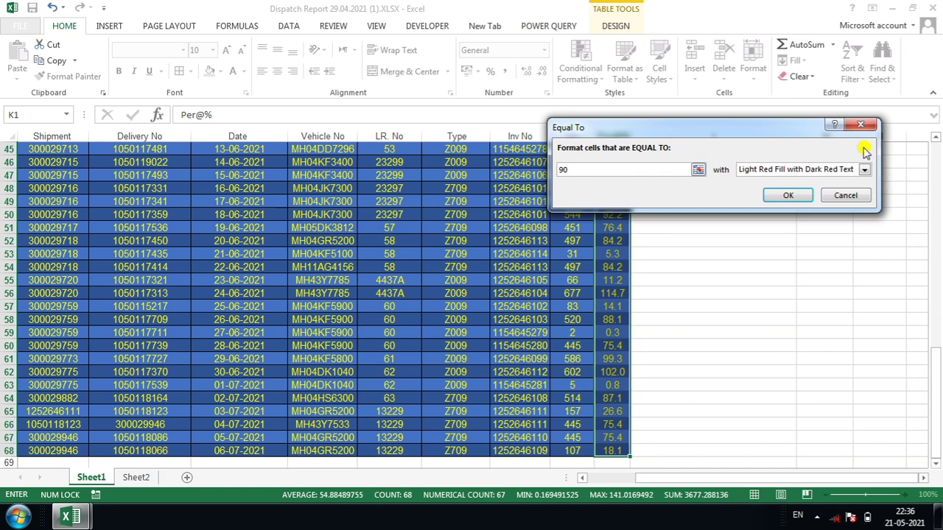
click(863, 170)
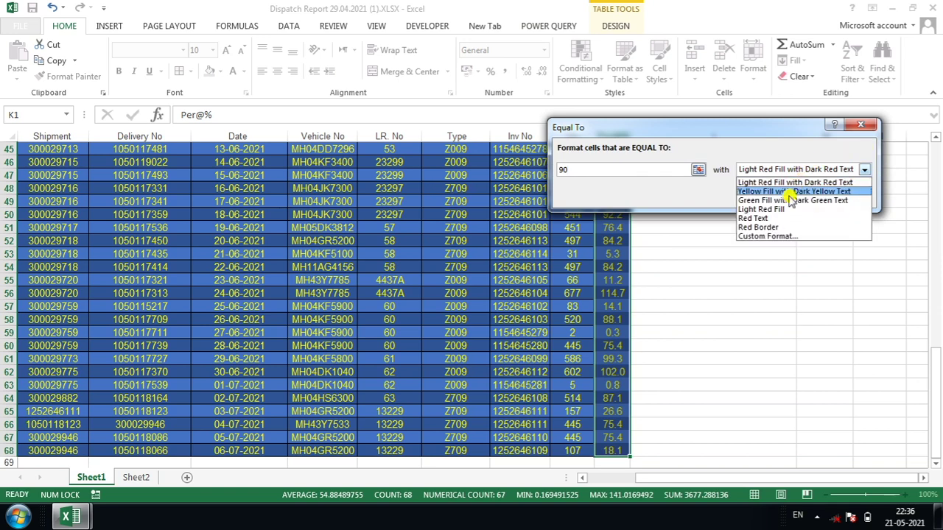
click(790, 200)
click(782, 199)
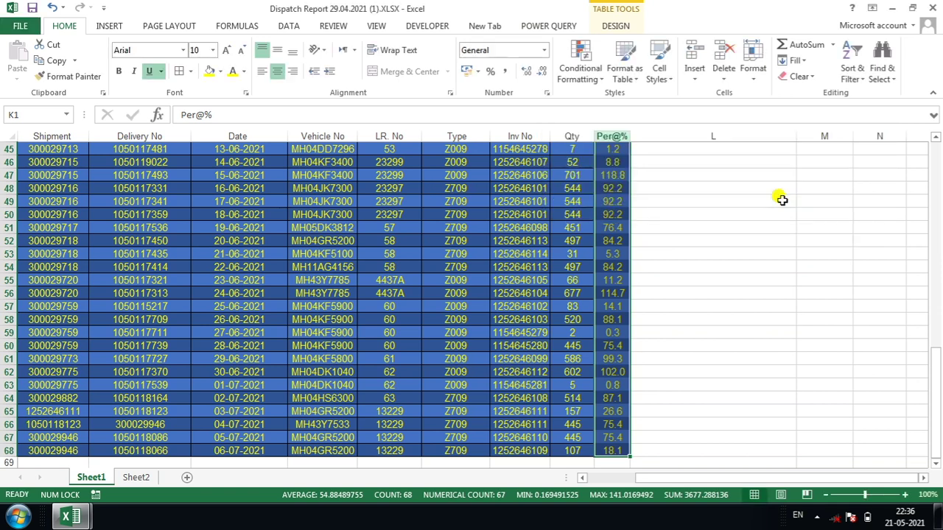
Review the Per@% values down to the end of the table for the new highlight.
key(Up)
key(Down)
key(ctrl+Down)
key(Up)
key(Up)
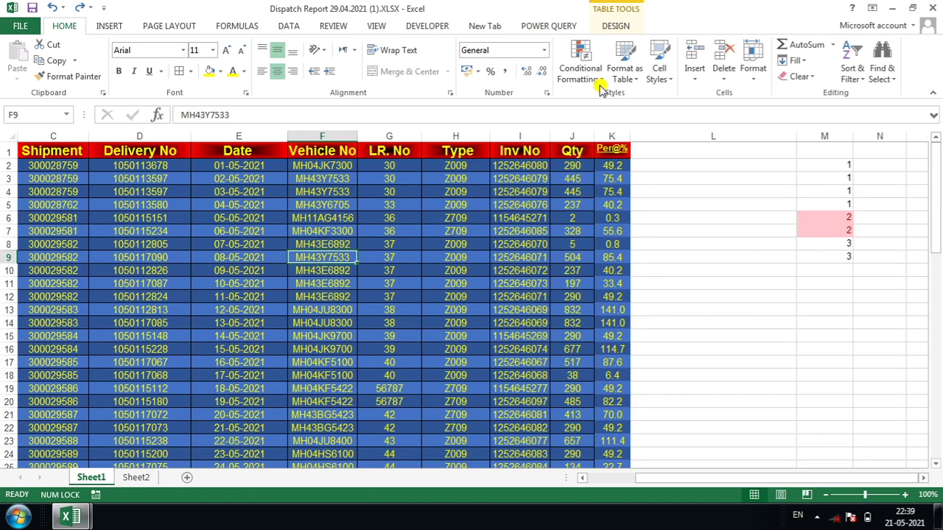
click(598, 82)
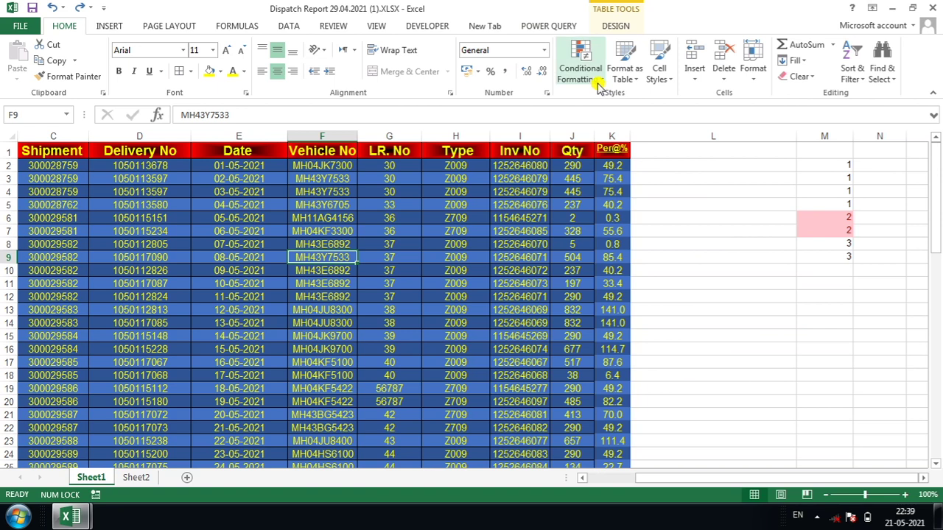
mouse_move(600, 131)
mouse_move(610, 110)
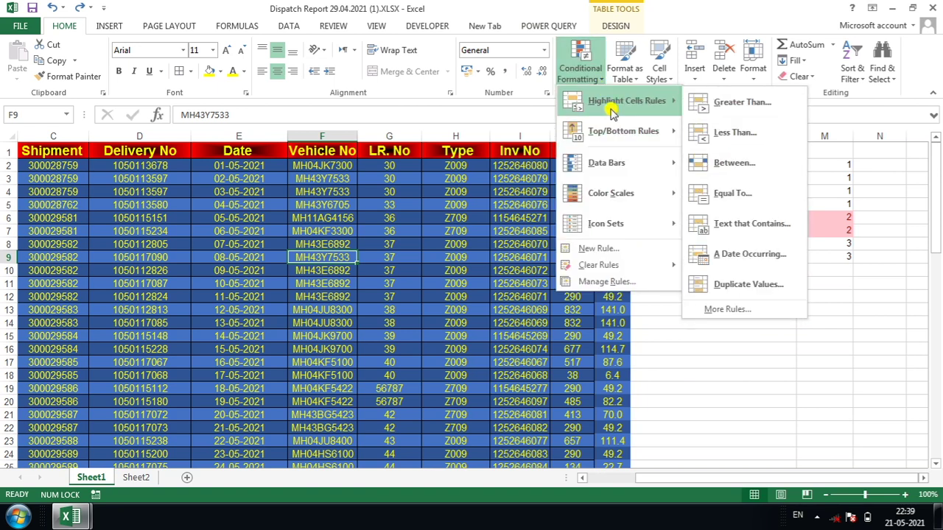
click(394, 217)
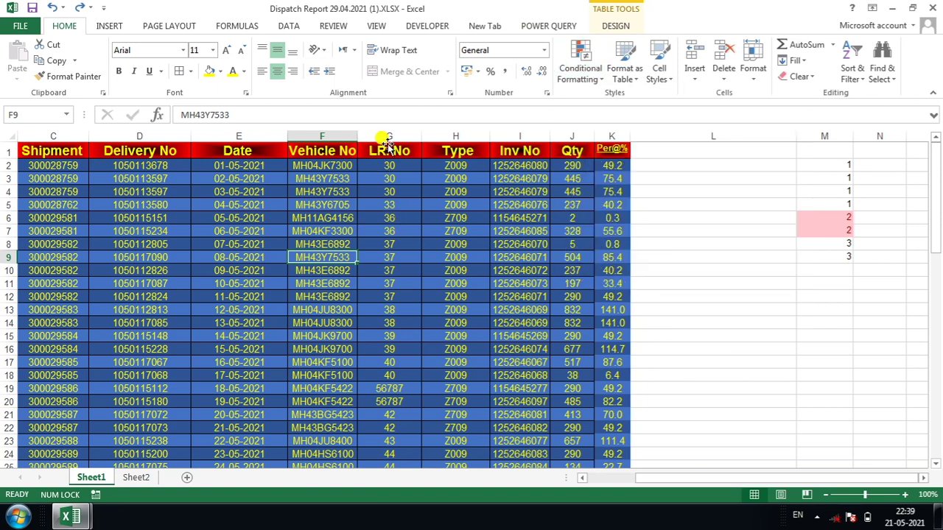
click(397, 131)
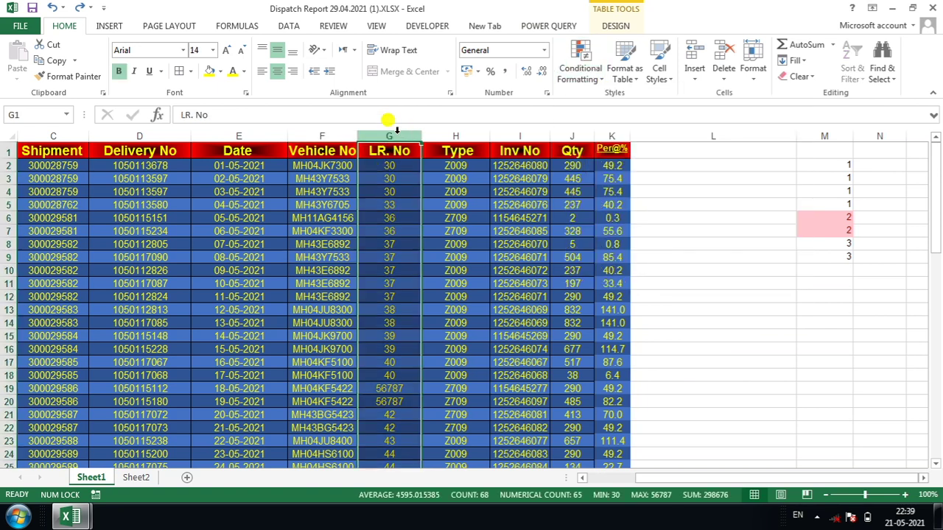
click(586, 75)
mouse_move(618, 102)
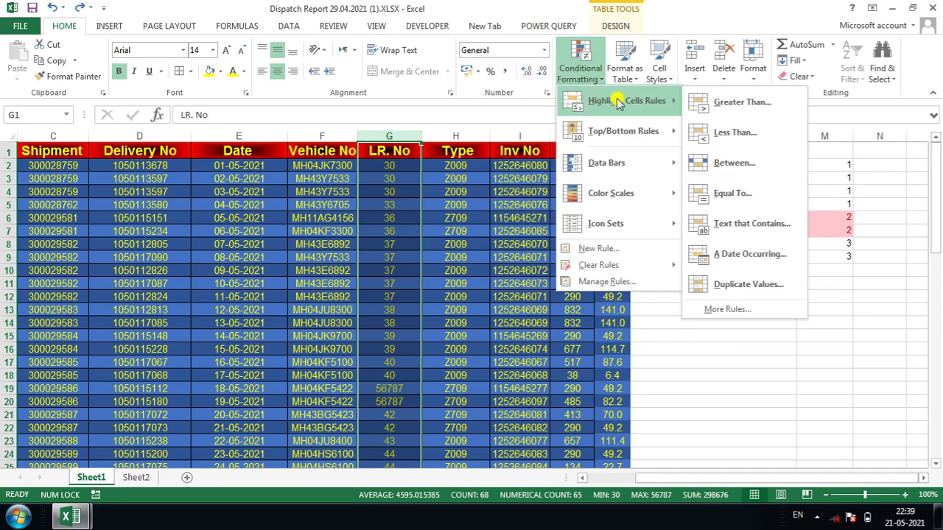
click(729, 192)
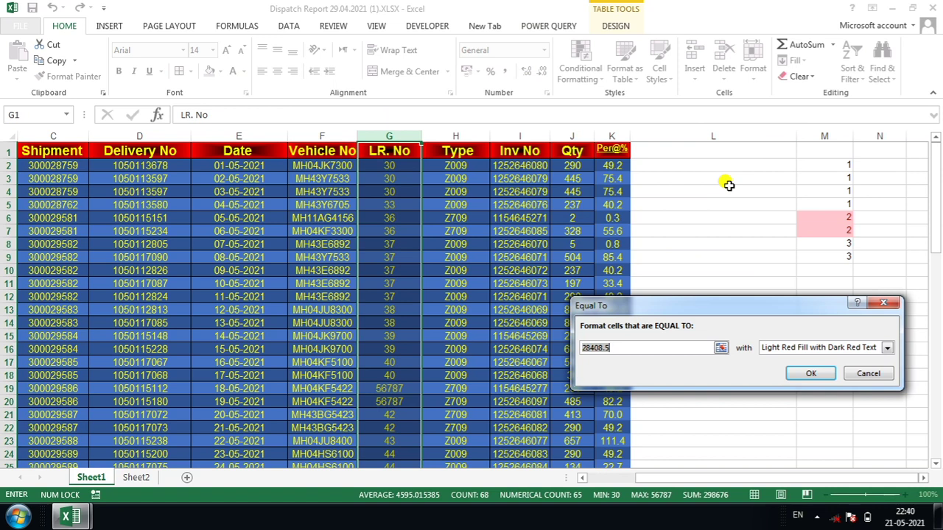
text(30)
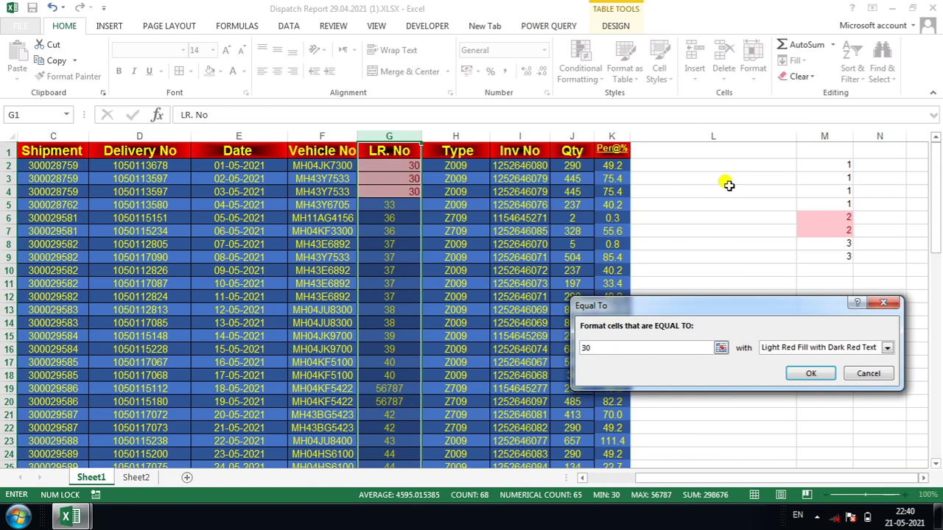
key(Return)
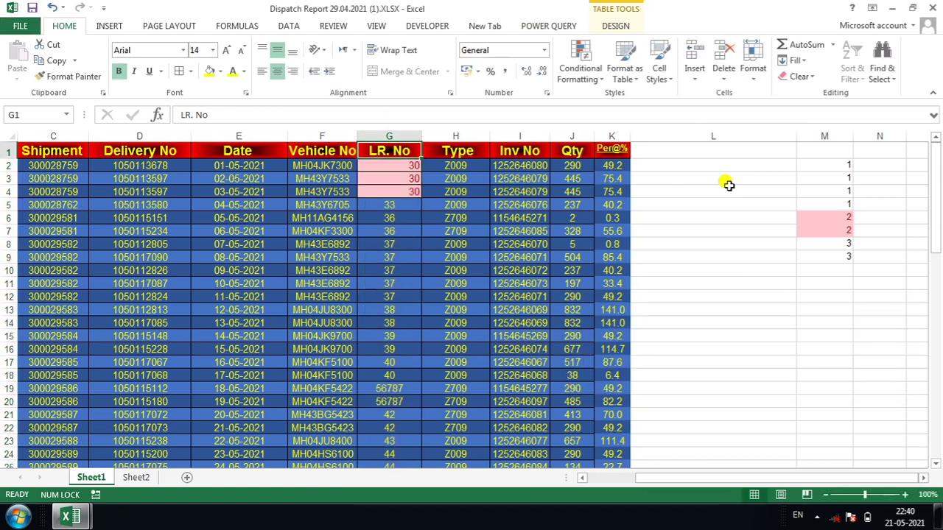
key(ctrl+Down)
key(ctrl+Up)
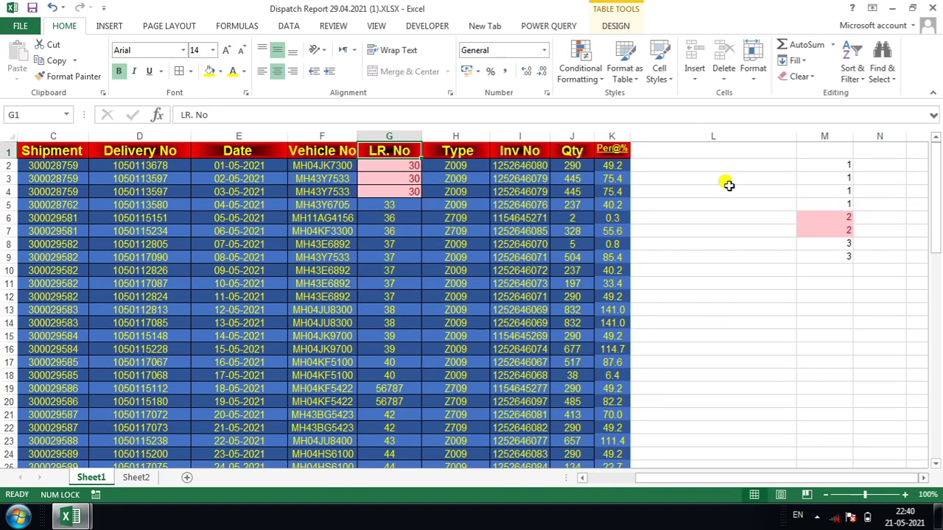
key(Down)
key(shift+Down)
key(shift+Down)
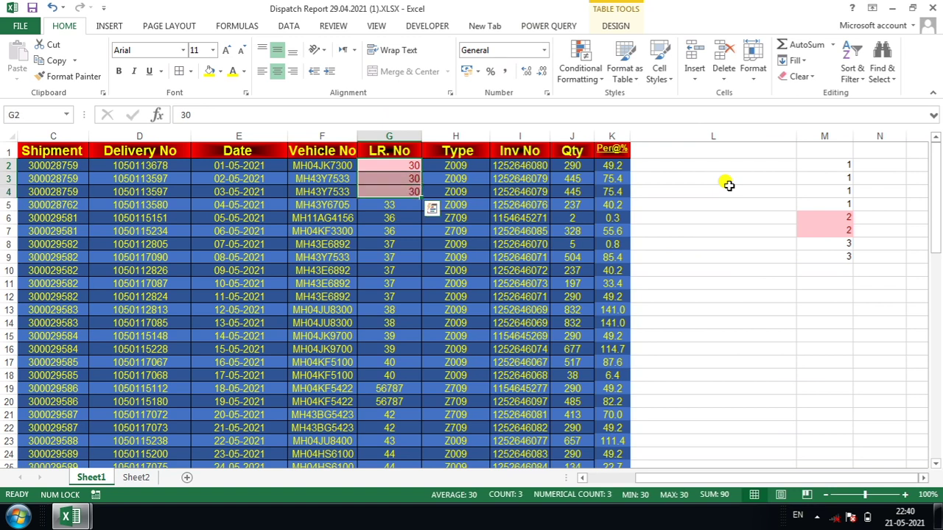
key(ctrl+Up)
key(ctrl+z)
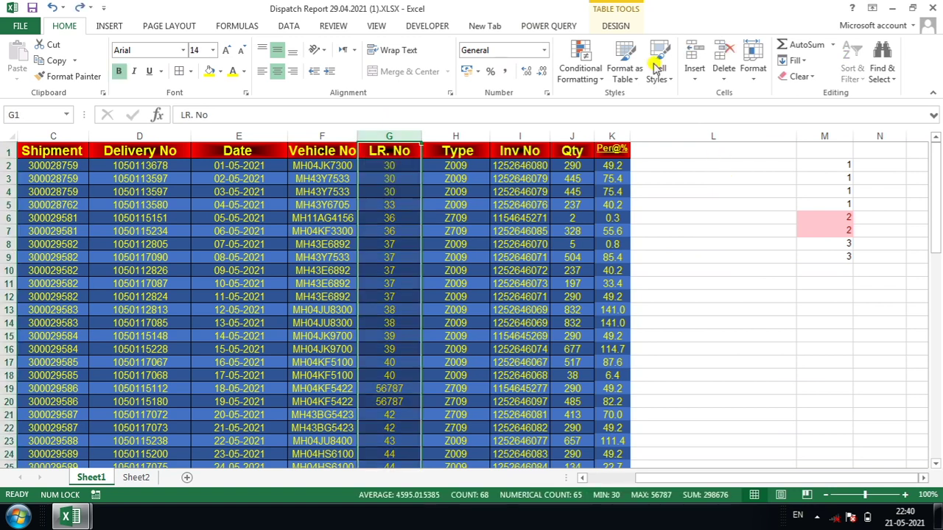
Apply an Equal To 37 rule to column G with light red fill and dark red text.
click(593, 74)
mouse_move(626, 101)
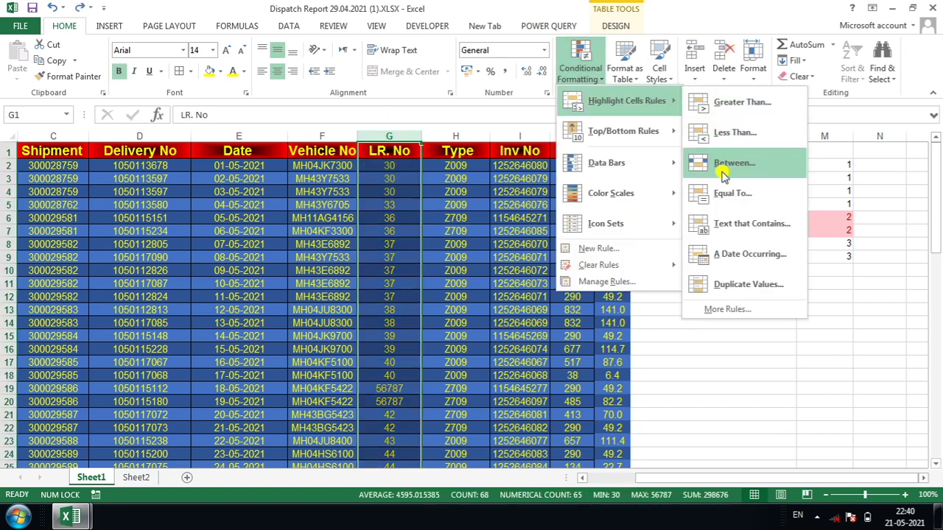
click(718, 193)
text(37)
key(Return)
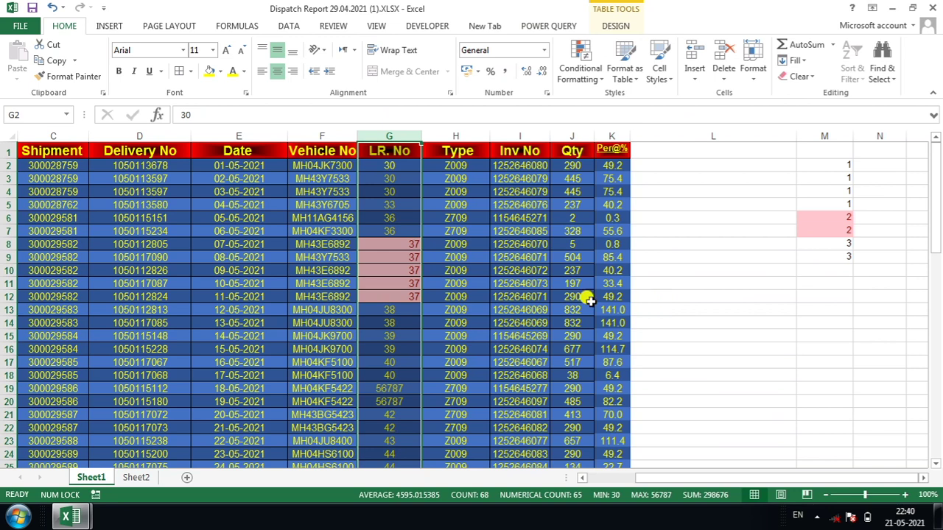
Select cell H10 in the Type column and browse the Conditional Formatting menu.
click(425, 267)
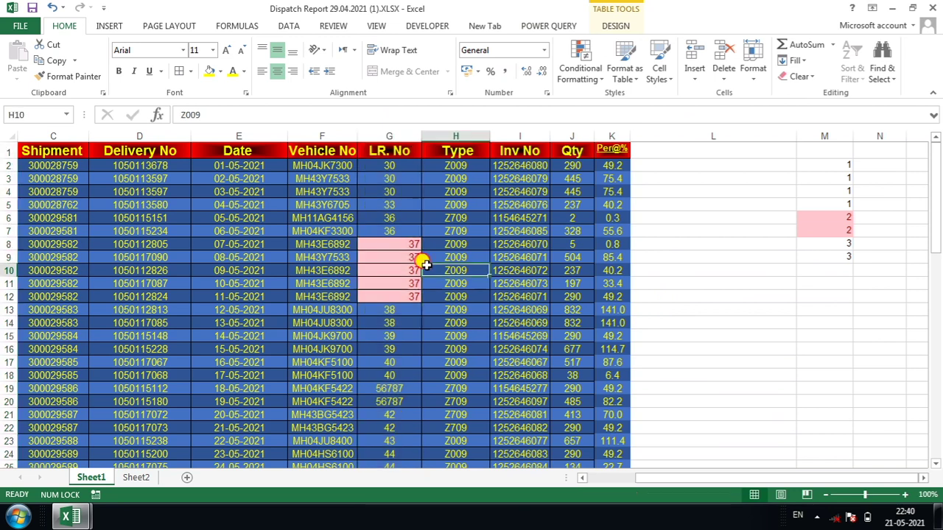
click(598, 63)
mouse_move(622, 94)
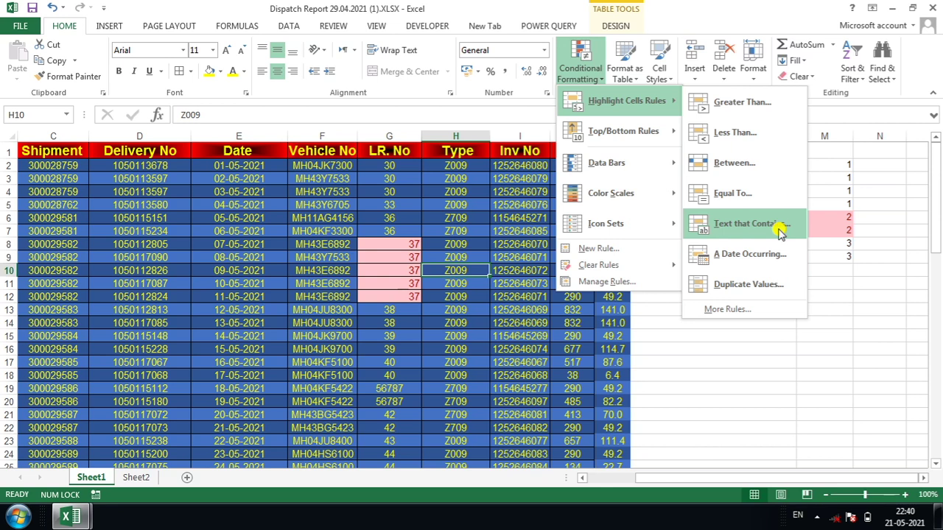
click(779, 231)
Select the Shipment column and add a light red rule for text containing 300028759.
key(Escape)
key(Left)
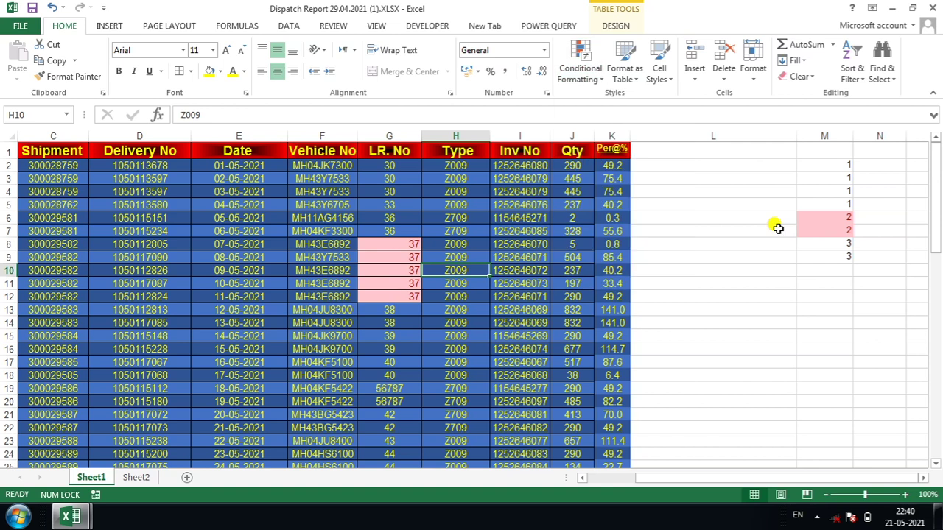
key(Left)
key(Left)
key(Left)
key(Left)
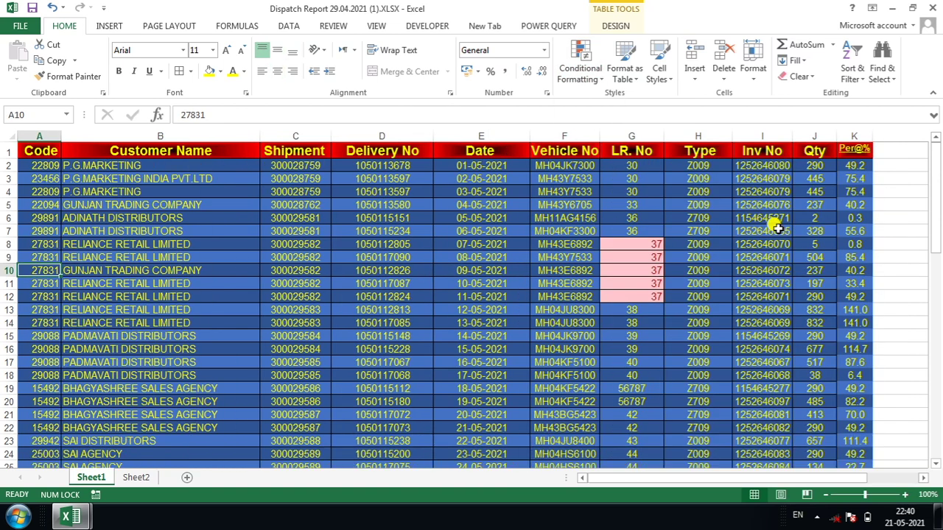
key(Right)
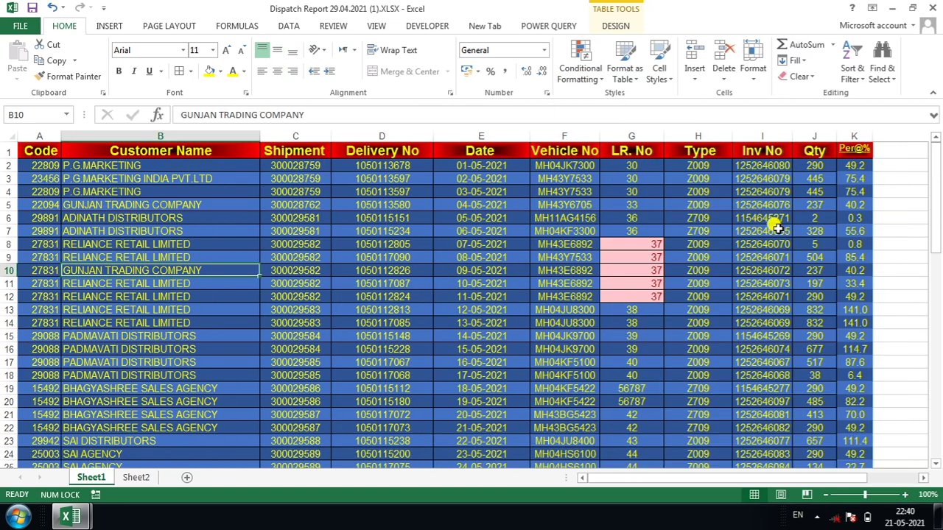
key(Right)
key(ctrl+space)
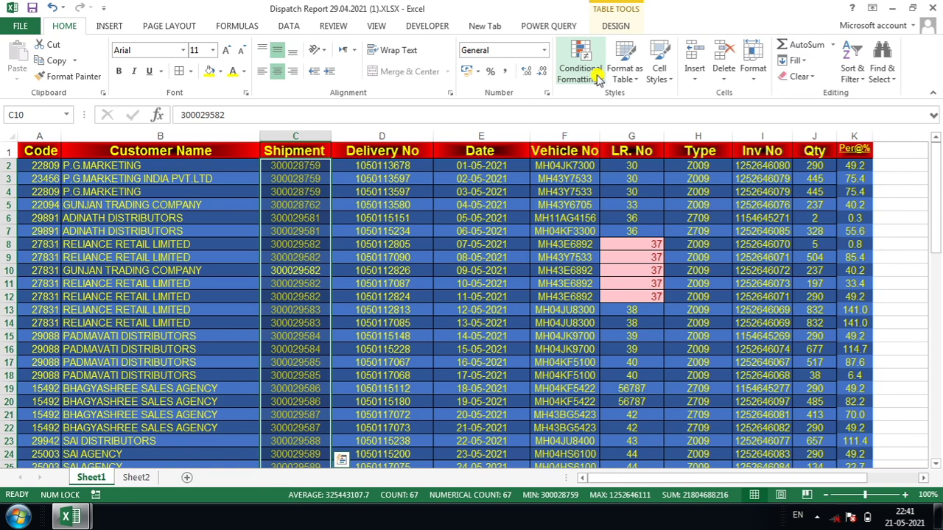
click(598, 77)
mouse_move(609, 100)
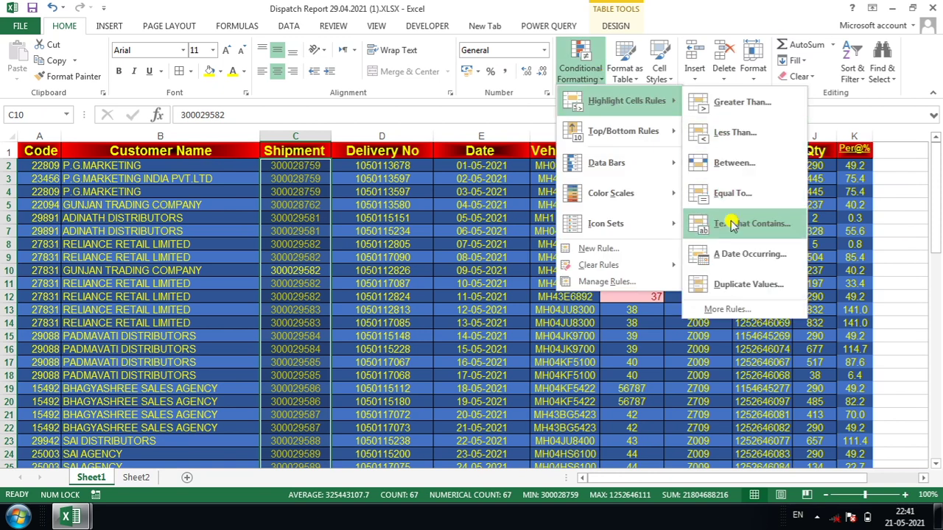
click(733, 221)
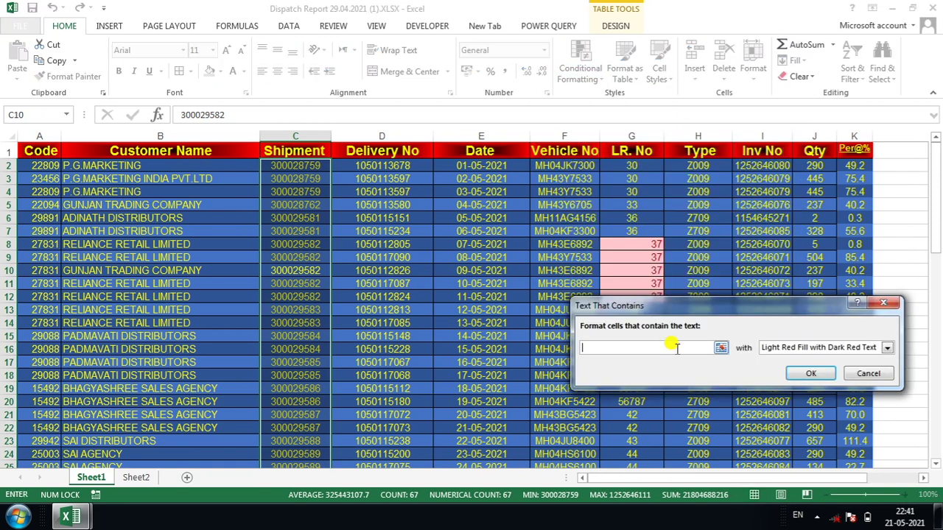
text(30002)
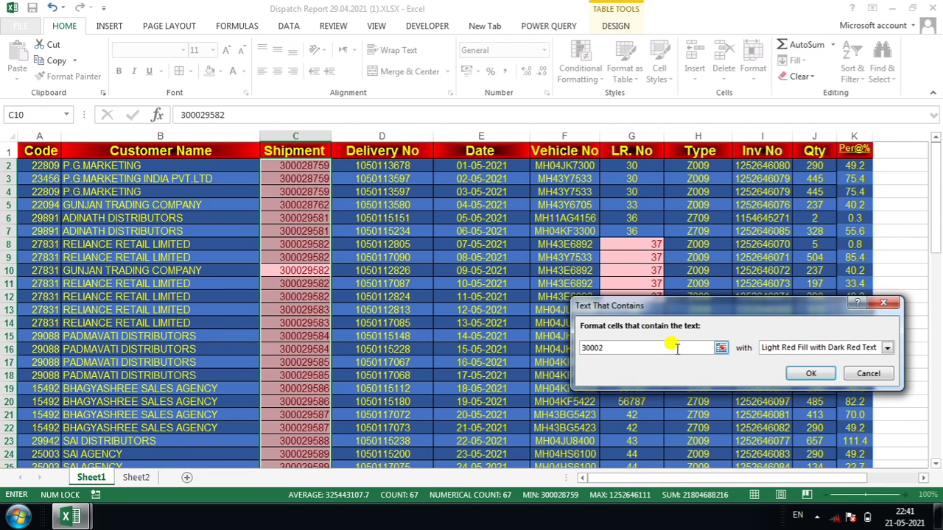
text(8)
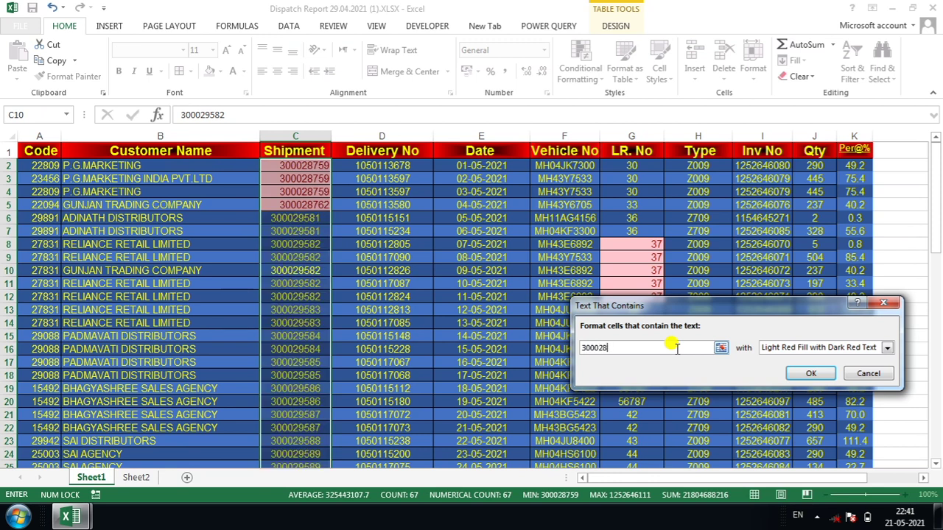
text(7)
text(59)
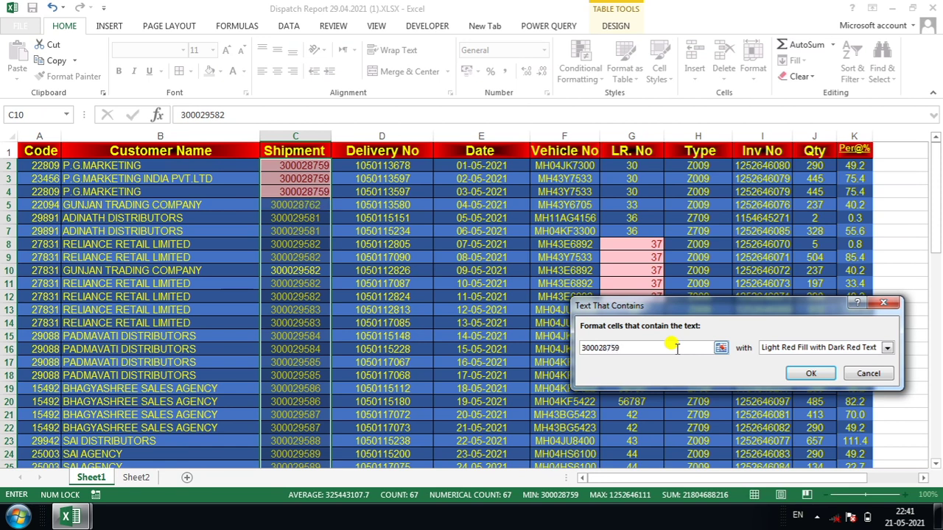
key(Return)
Review the highlighted Shipment cells around C4, then select the Customer Name header B1.
click(298, 190)
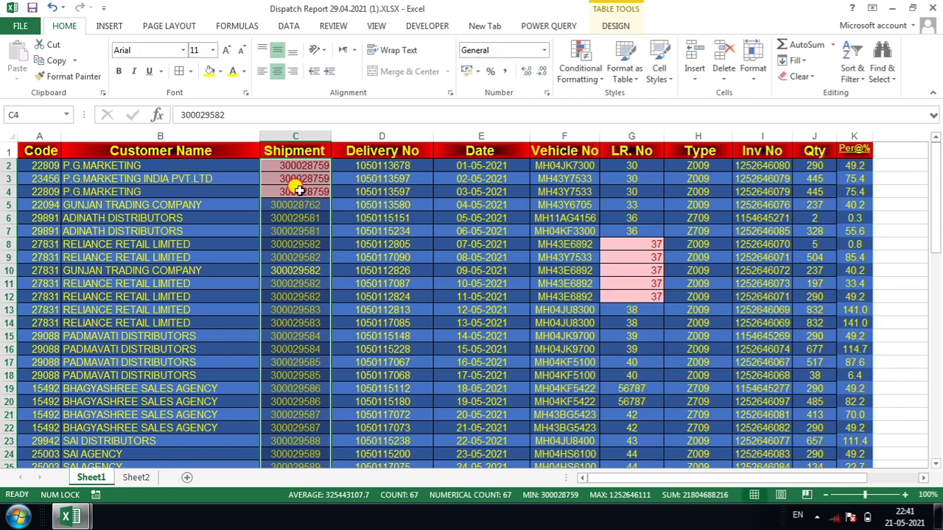
key(shift+Up)
key(shift+Up)
key(shift+Up)
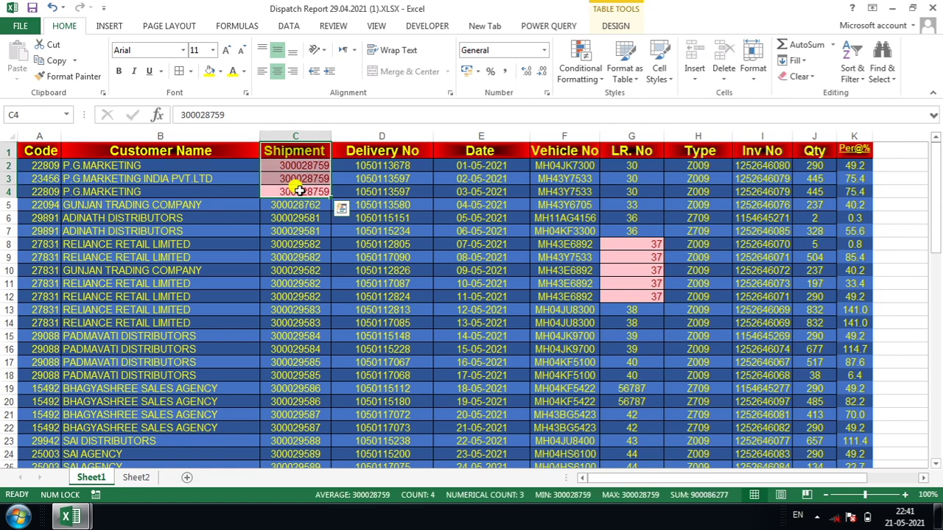
key(Down)
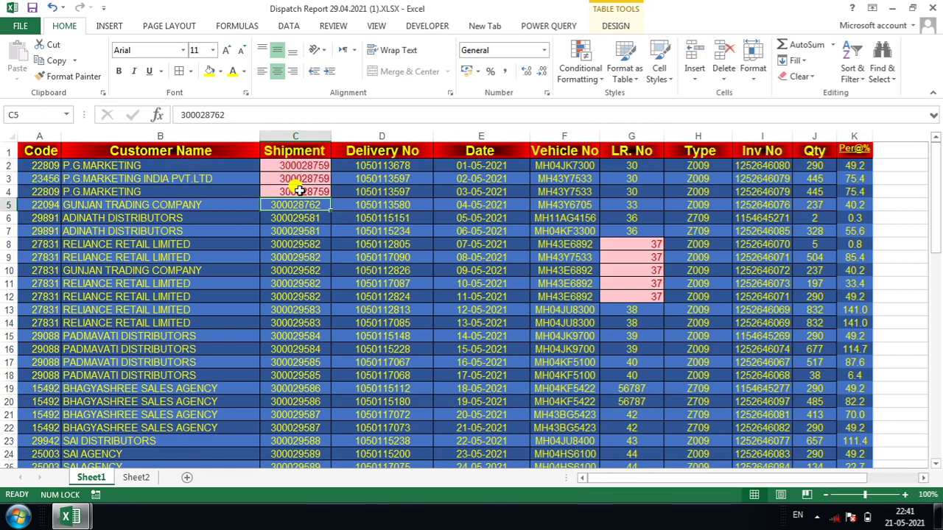
key(Up)
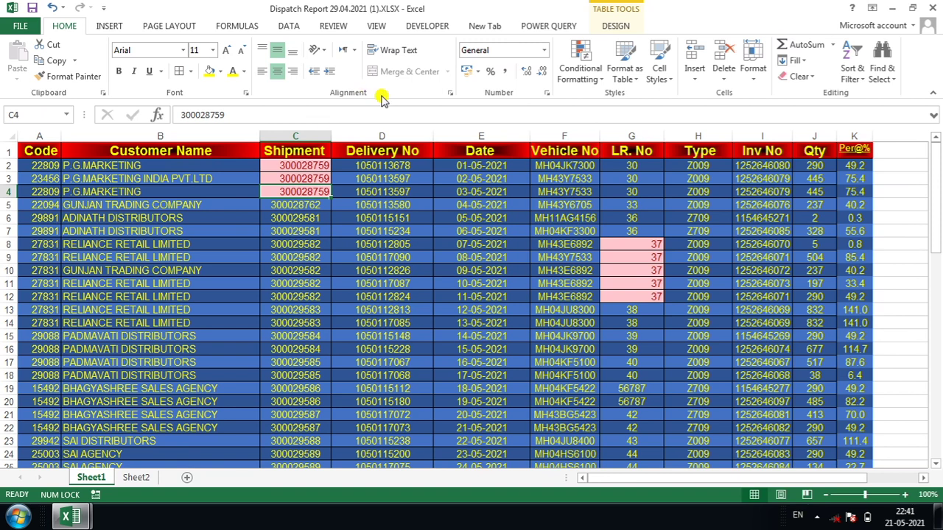
click(224, 148)
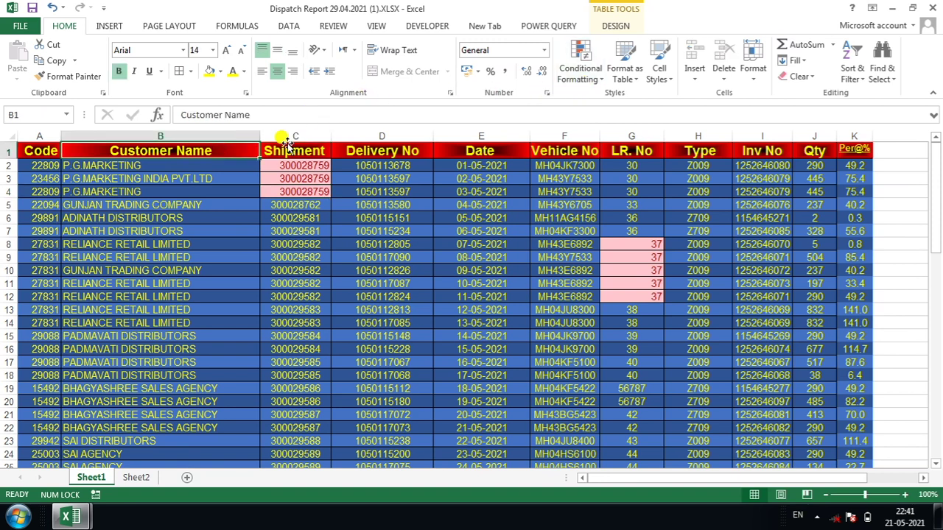
key(ctrl+shift+Down)
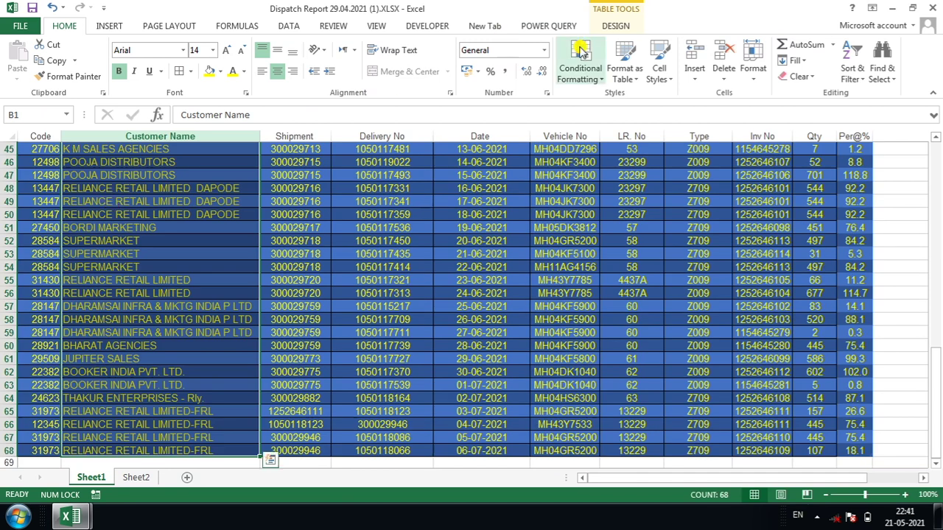
click(579, 67)
mouse_move(611, 101)
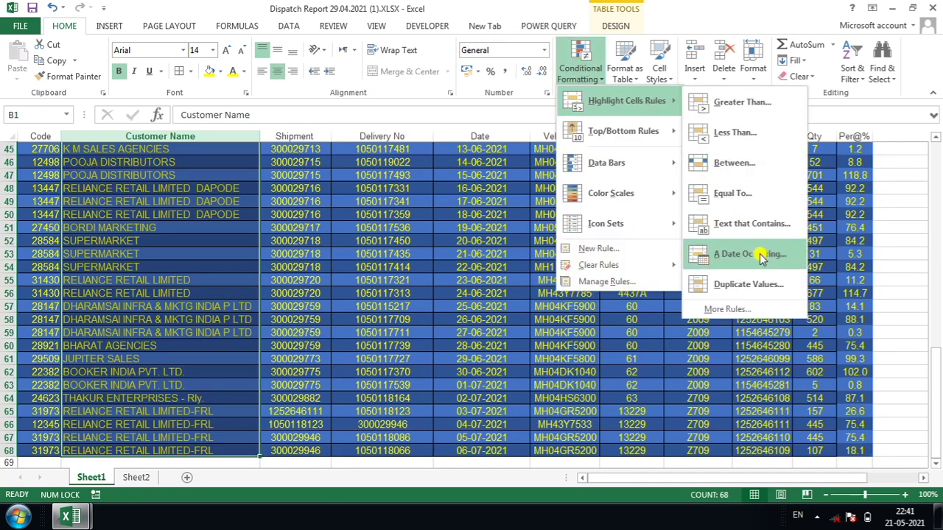
click(753, 228)
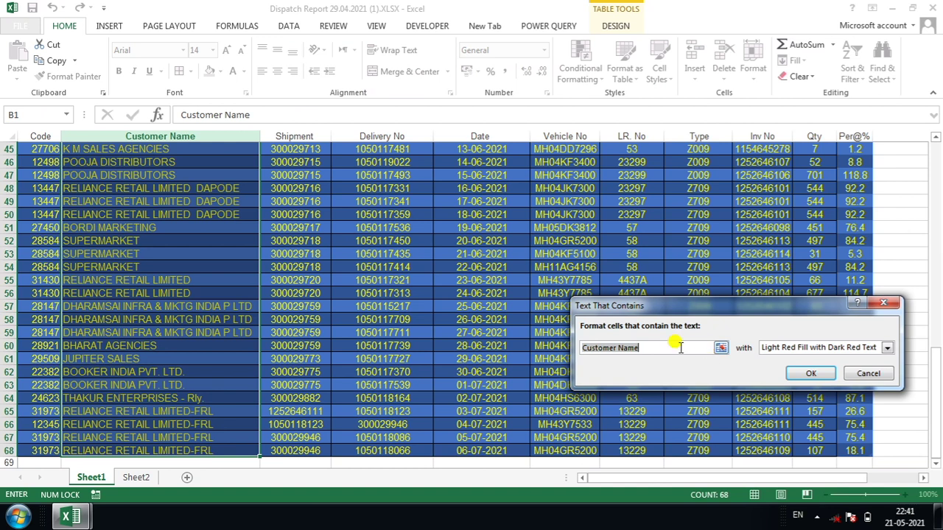
text(s)
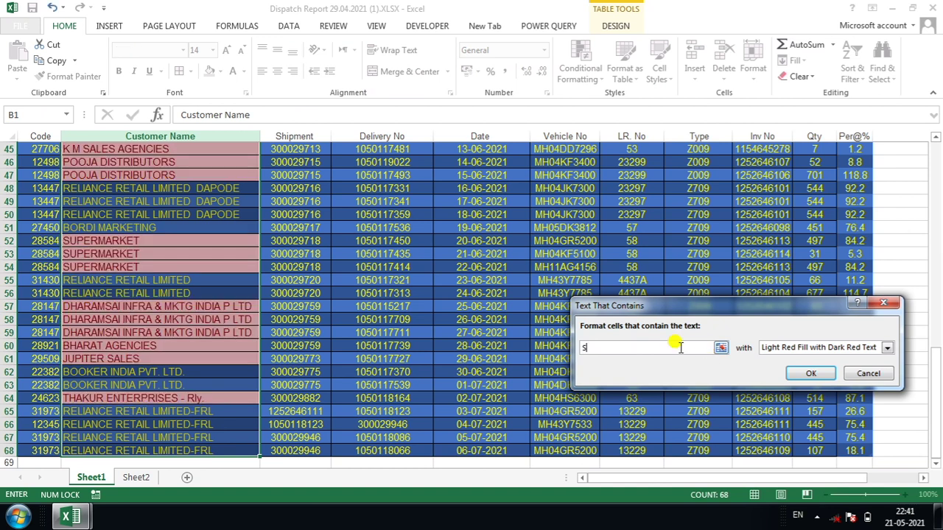
text(uper)
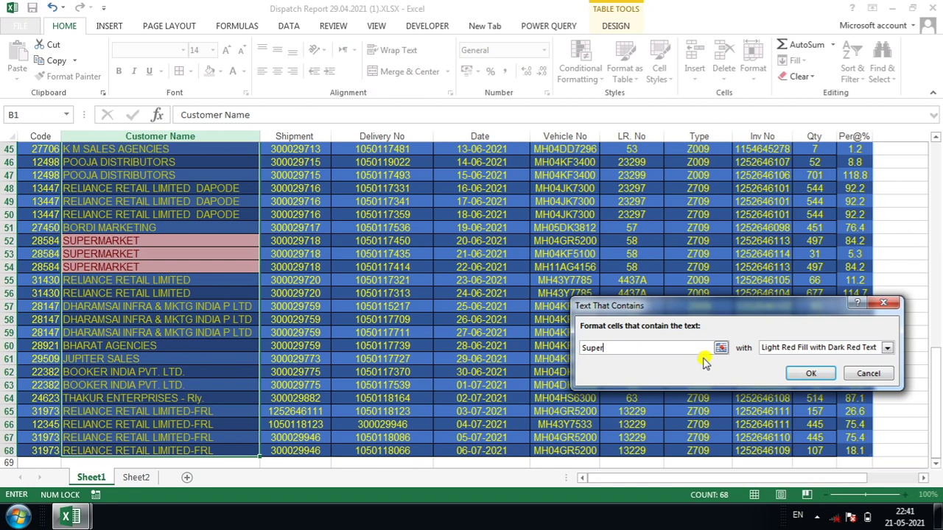
click(866, 373)
click(480, 279)
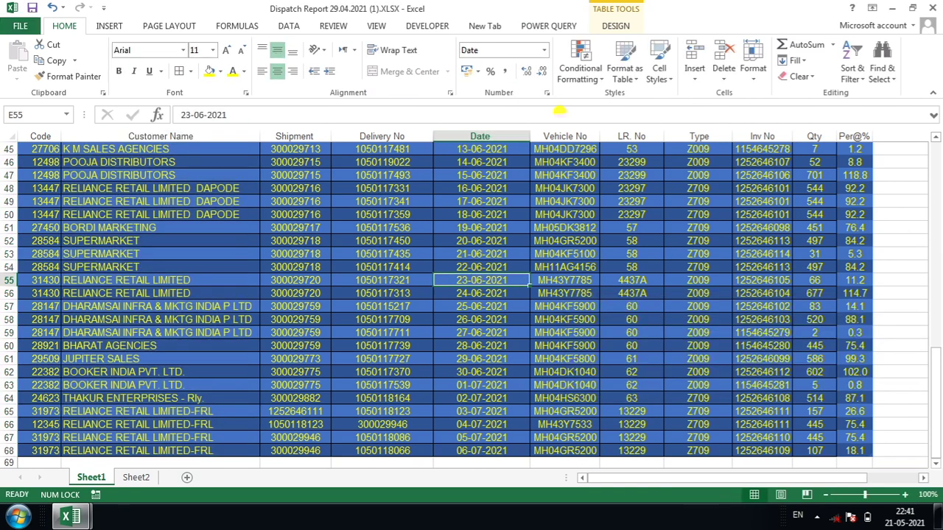
Browse the Conditional Formatting menu, then select the Date column E1:E68.
click(581, 67)
mouse_move(623, 131)
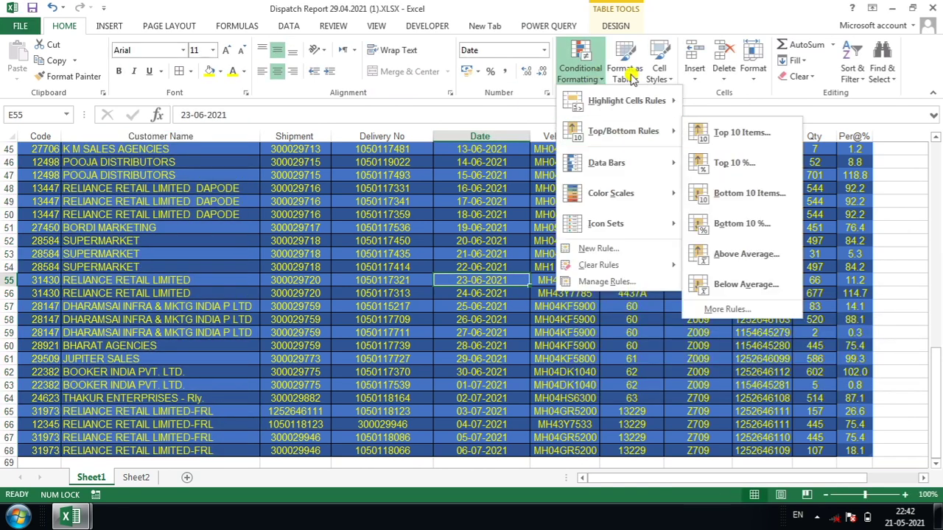
mouse_move(633, 100)
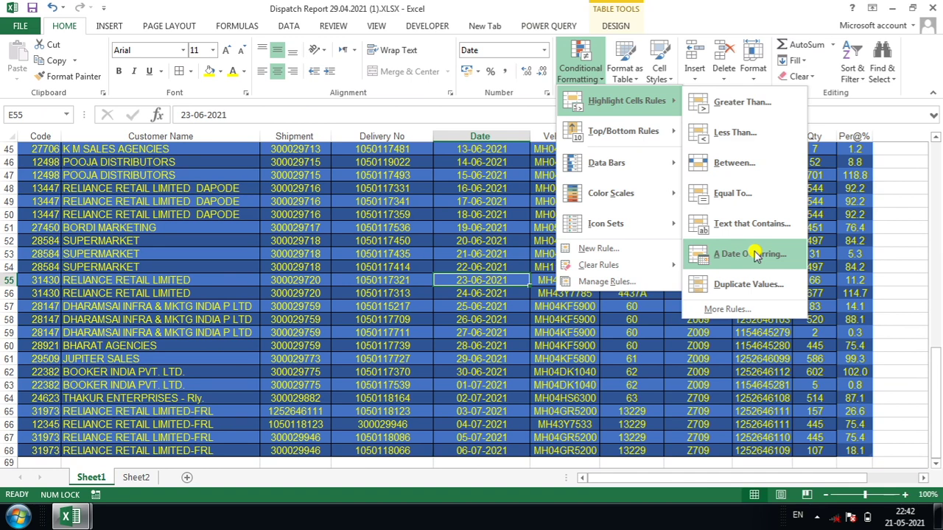
click(560, 333)
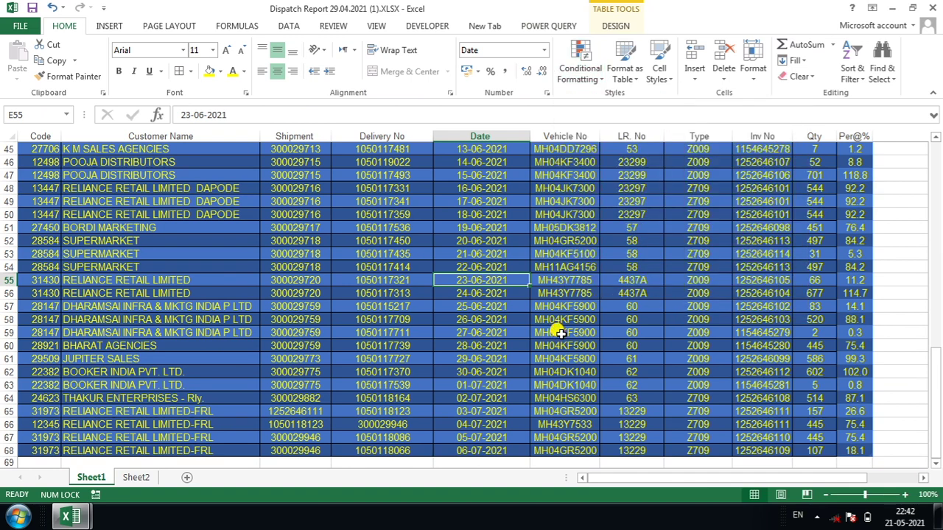
key(Up)
key(ctrl+Up)
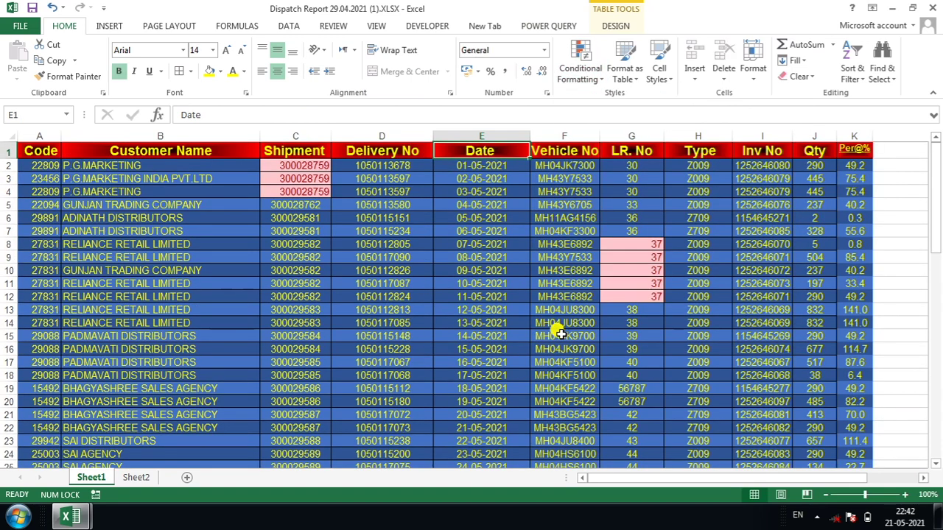
key(ctrl+shift+Down)
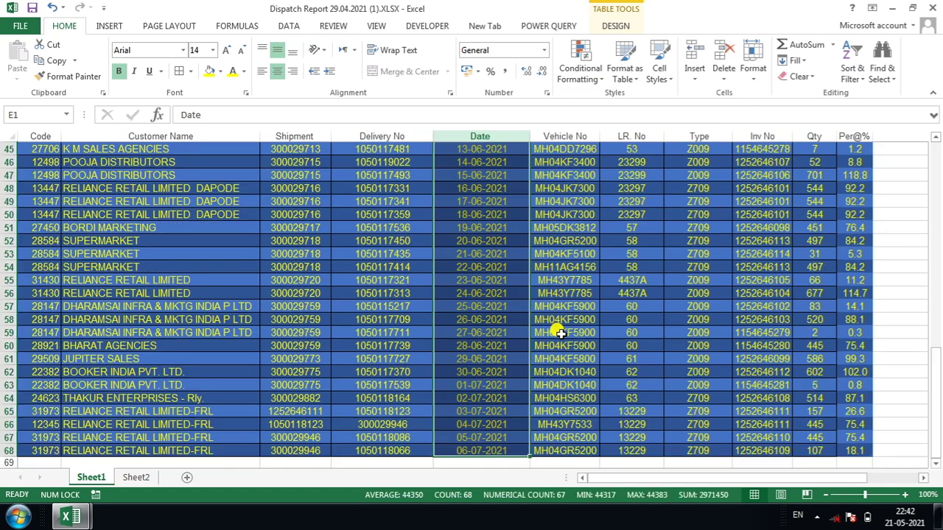
Apply an A Date Occurring rule for Tomorrow with light red fill and dark red text.
click(595, 77)
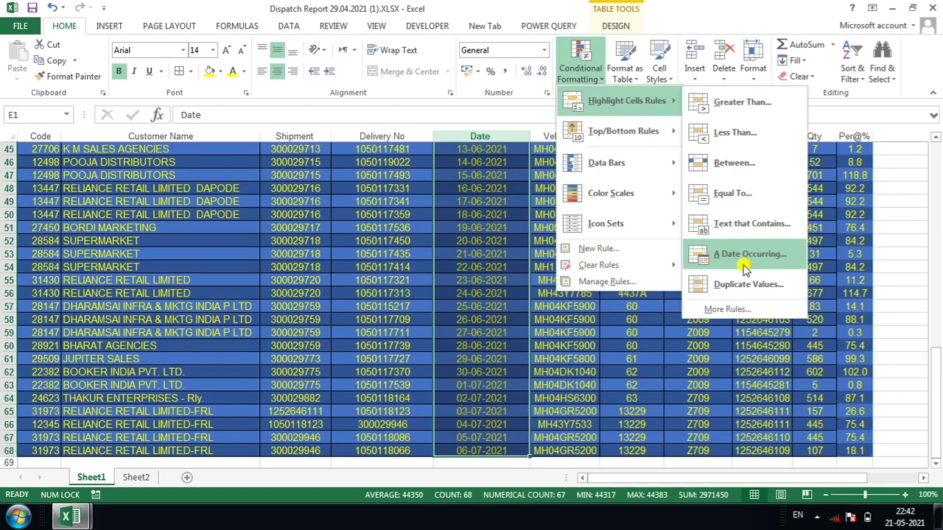
click(745, 255)
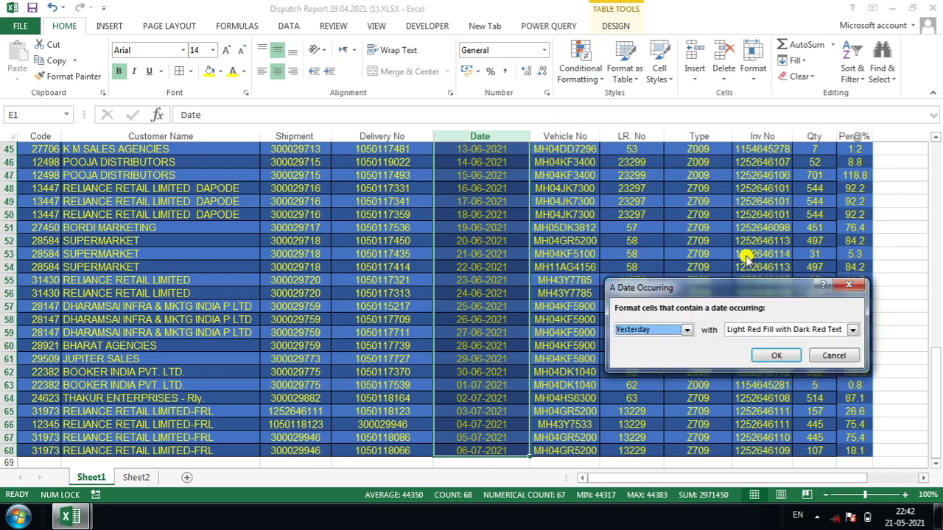
click(686, 330)
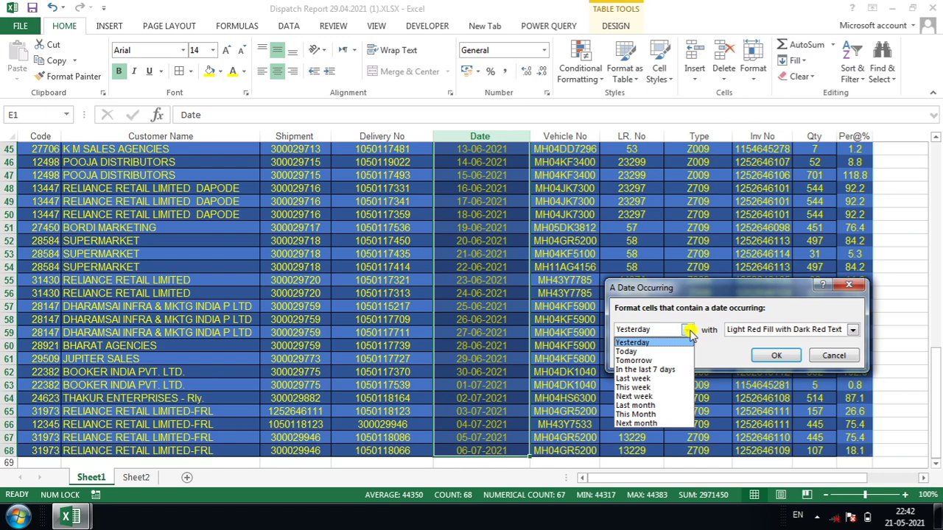
click(646, 360)
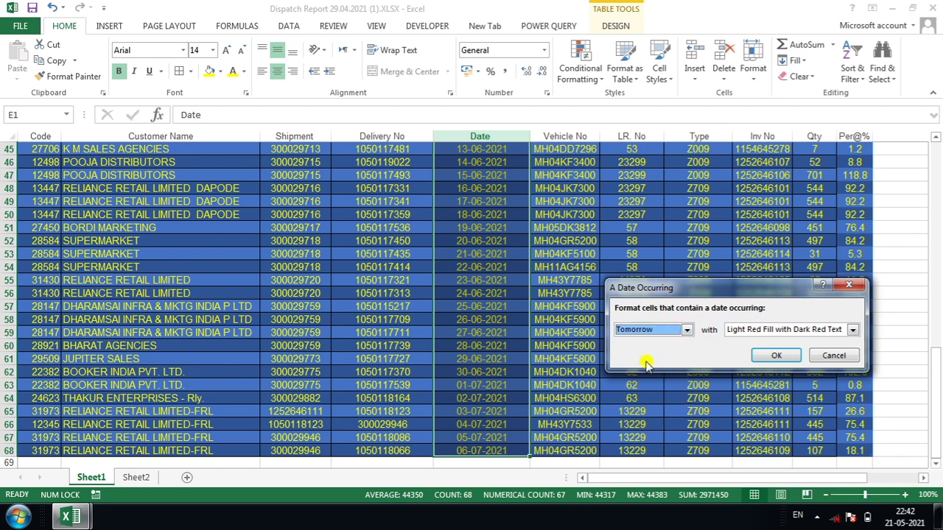
click(763, 355)
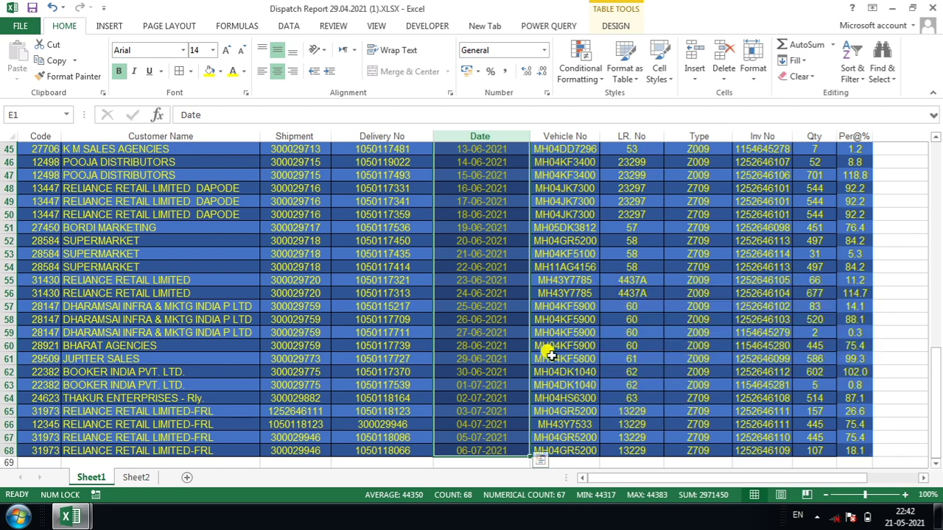
Deselect the dates and return to the top of the Date column.
click(462, 359)
key(Up)
key(Up)
key(ctrl+Up)
key(Down)
key(Down)
key(Down)
key(Down)
key(Down)
key(Down)
key(Down)
key(Down)
key(Up)
key(Up)
key(Up)
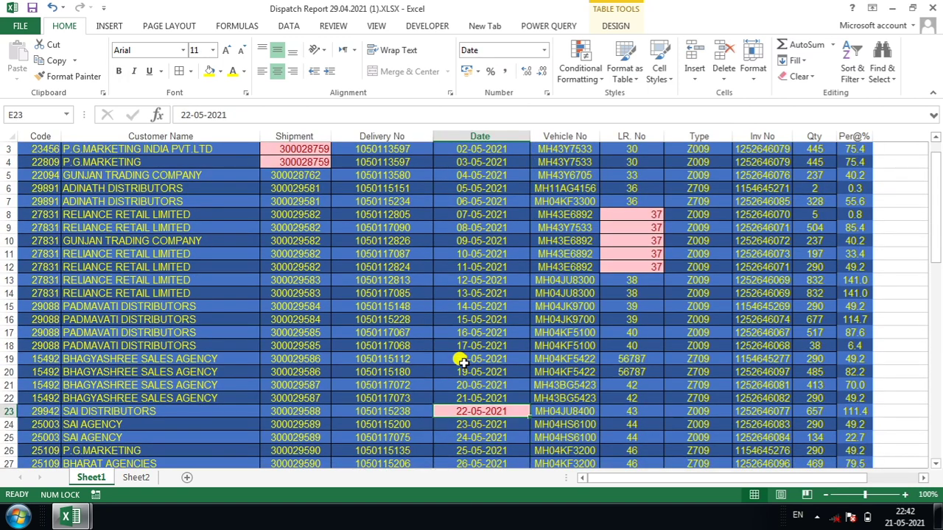
Select the Date column and start an A Date Occurring rule, previewing Today.
key(ctrl+space)
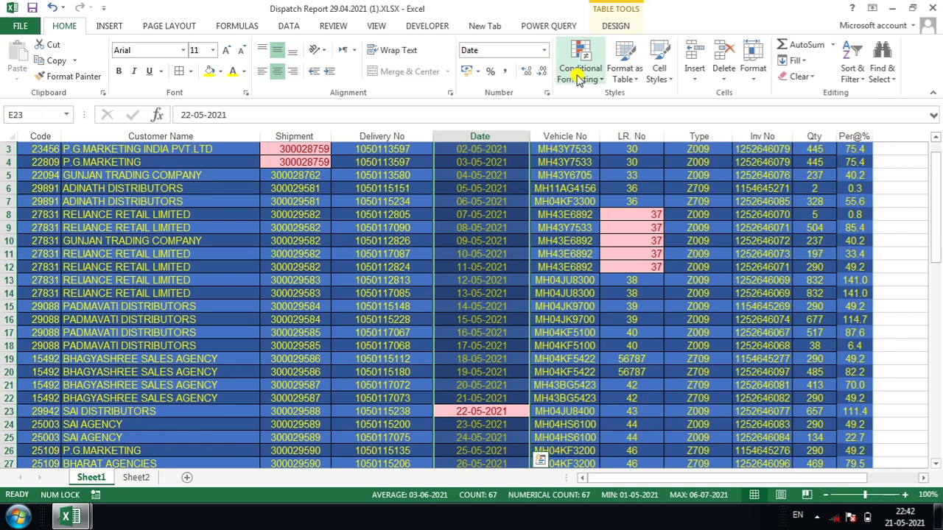
click(579, 78)
mouse_move(626, 101)
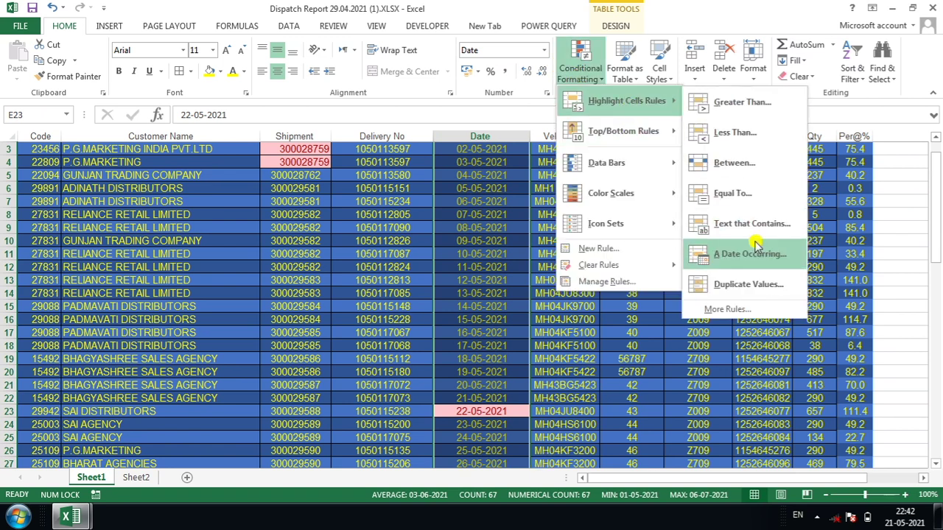
click(755, 243)
click(676, 328)
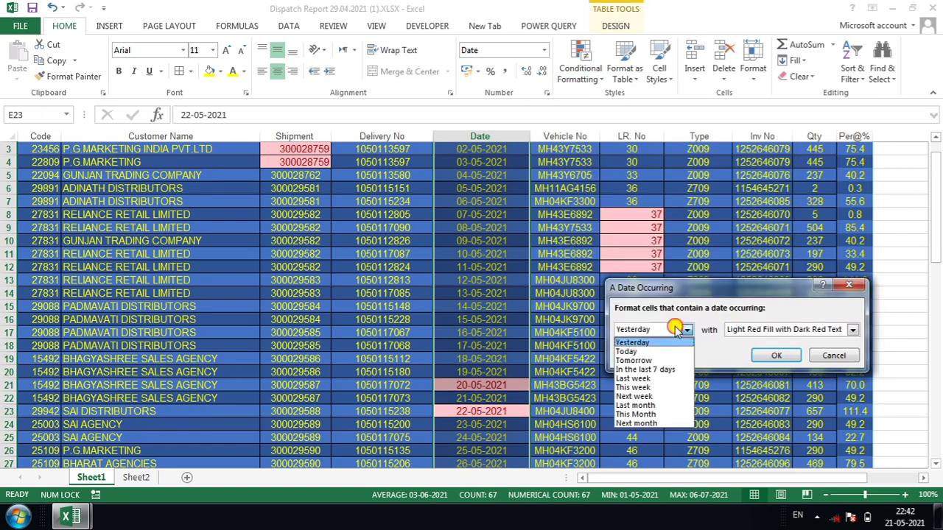
click(646, 353)
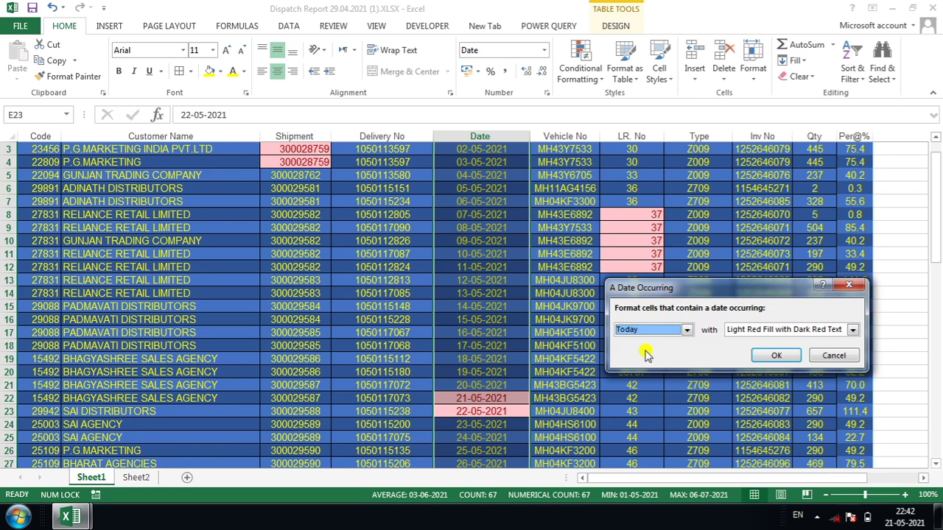
Preview Tomorrow and Last week, then cancel the dialog without adding a rule.
click(683, 330)
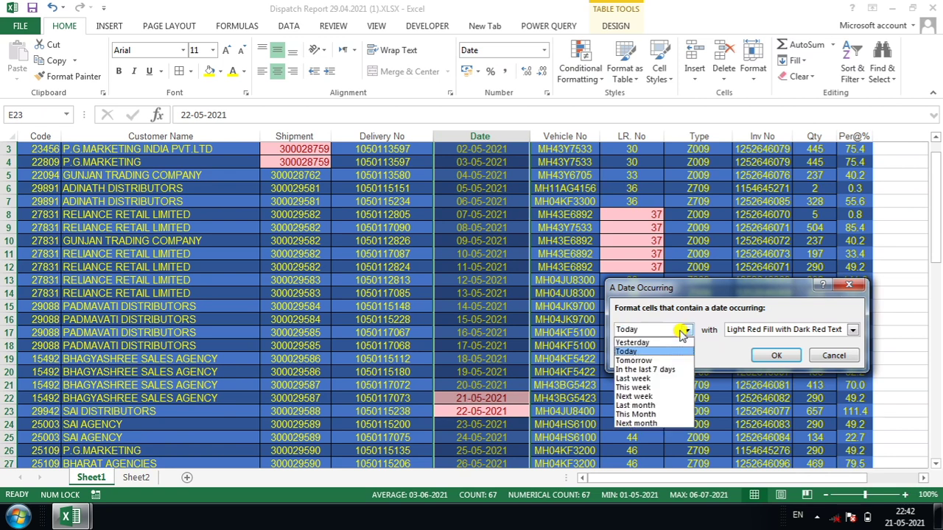
click(645, 361)
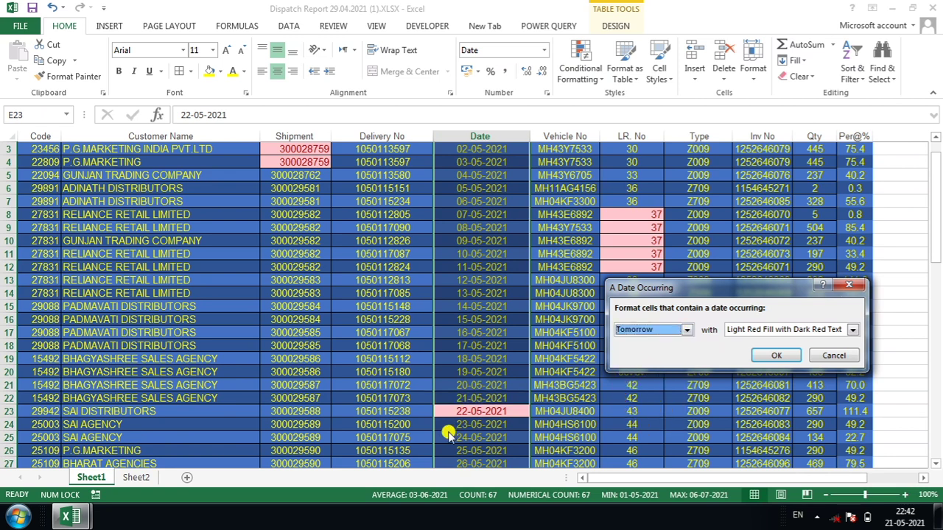
click(656, 331)
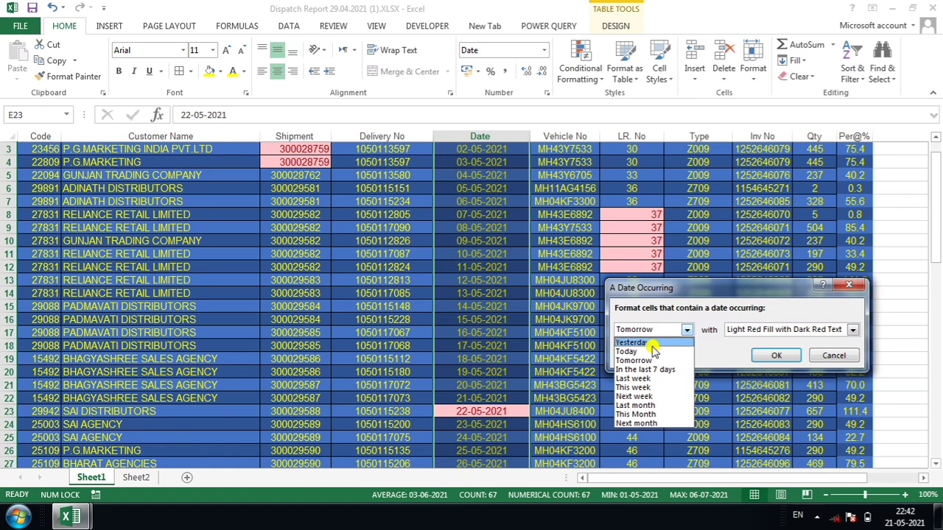
click(634, 379)
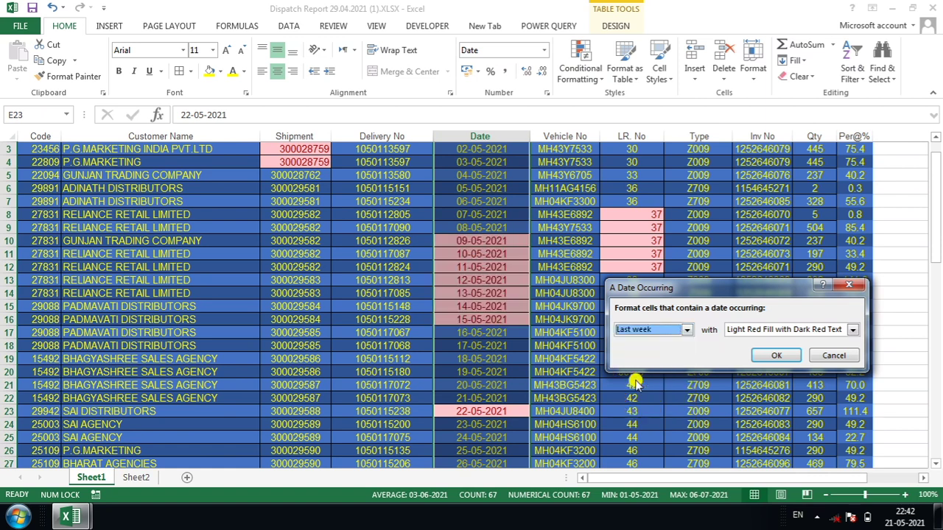
click(639, 330)
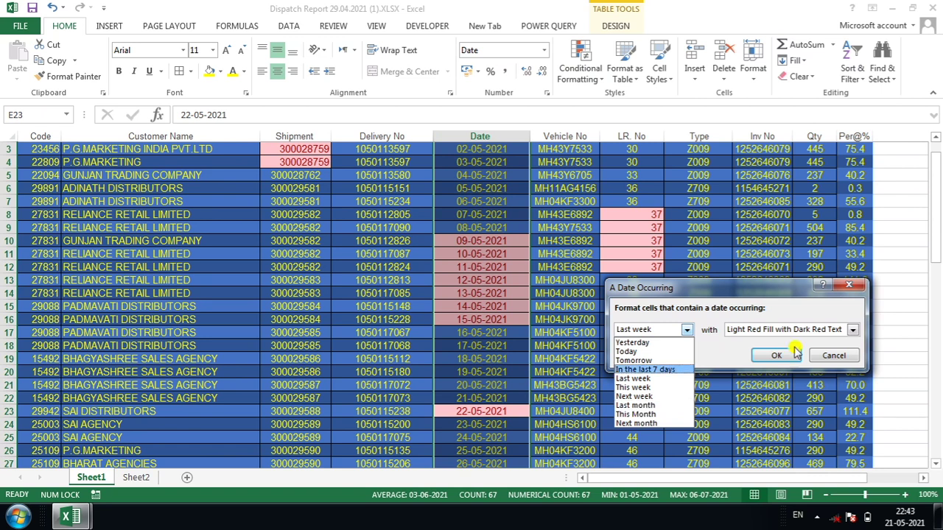
click(831, 355)
click(831, 355)
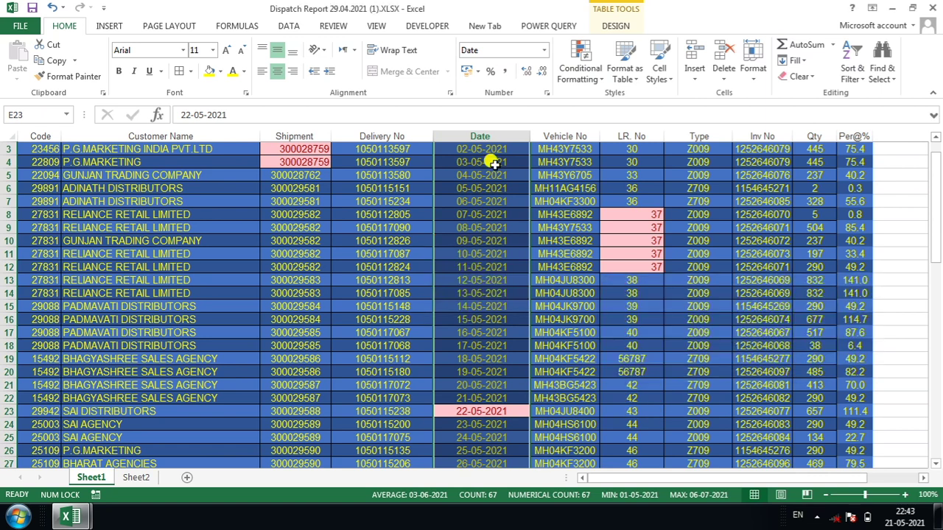
click(479, 240)
click(581, 62)
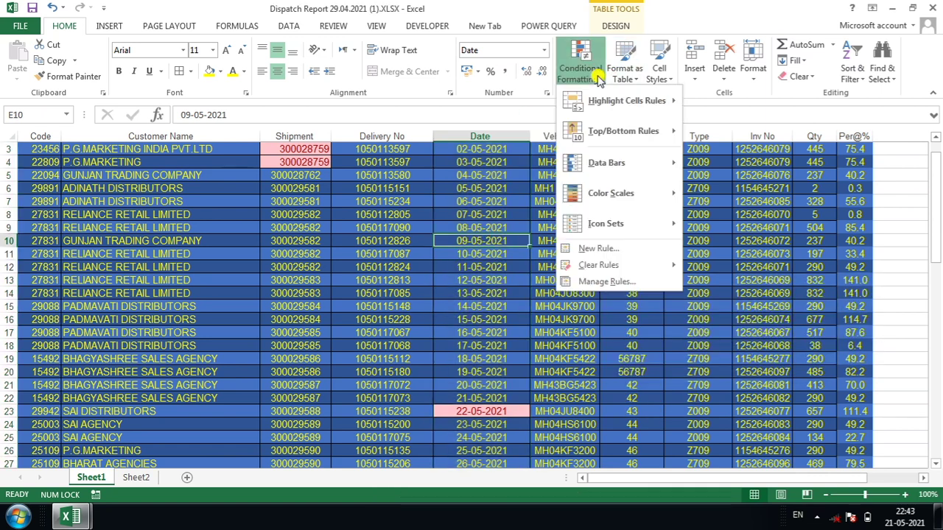
mouse_move(607, 96)
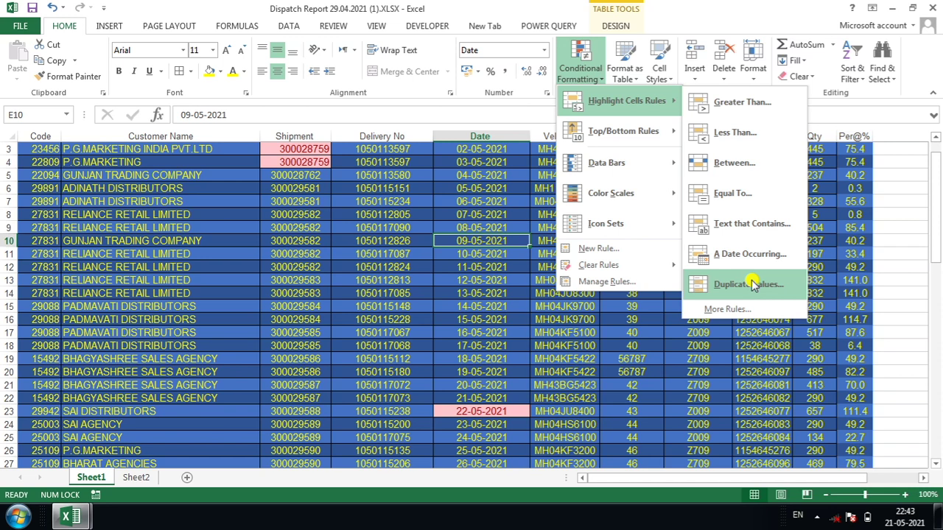
key(Escape)
key(Escape)
key(Home)
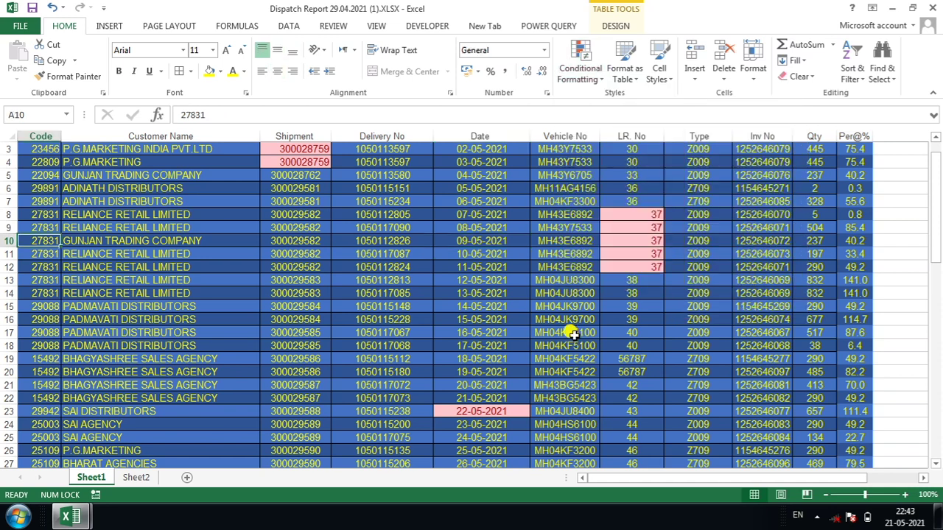
key(ctrl+Home)
key(Right)
key(Down)
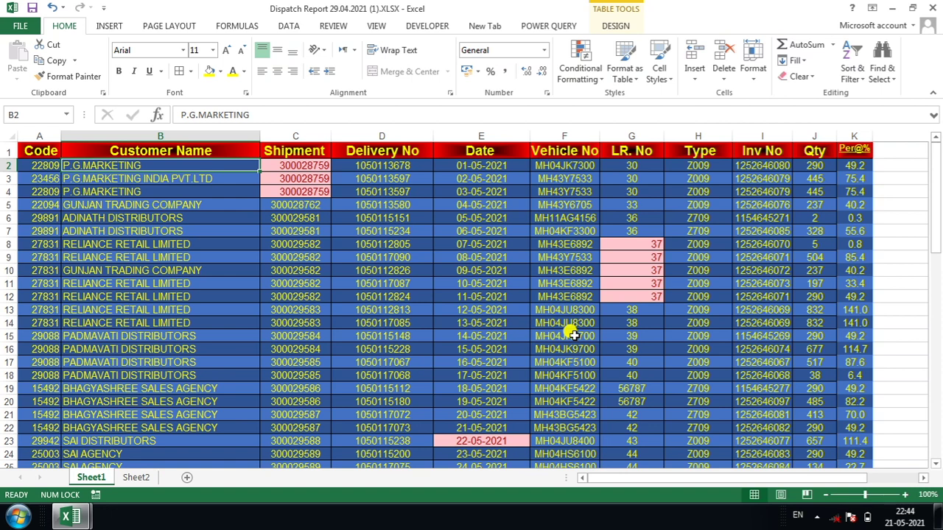
key(Right)
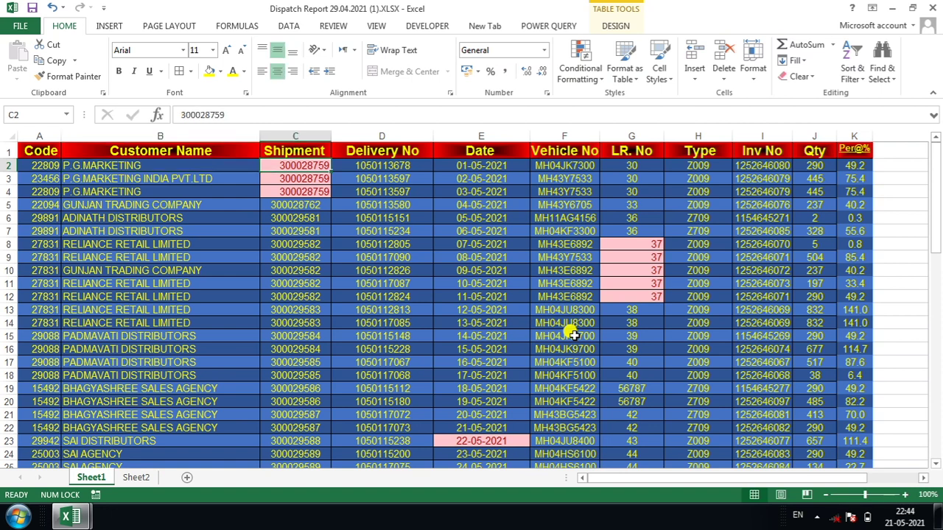
key(Left)
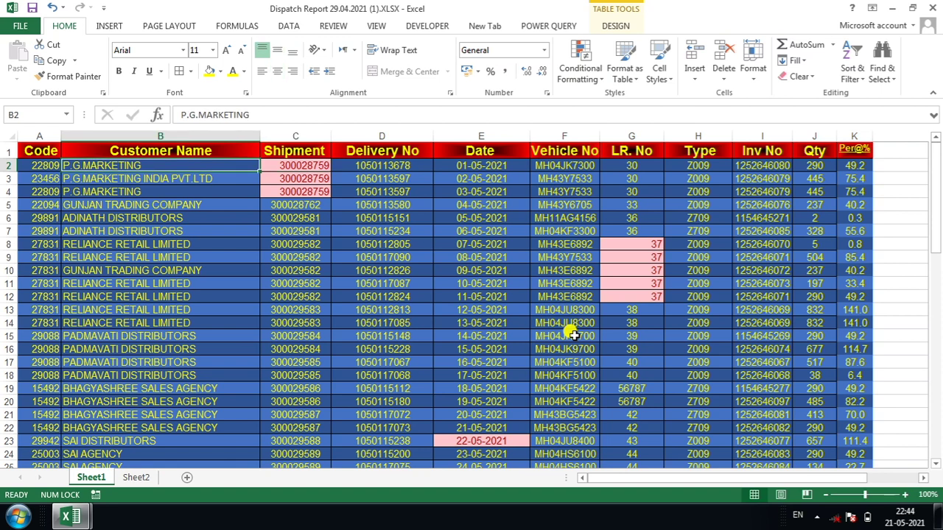
key(ctrl+shift+Down)
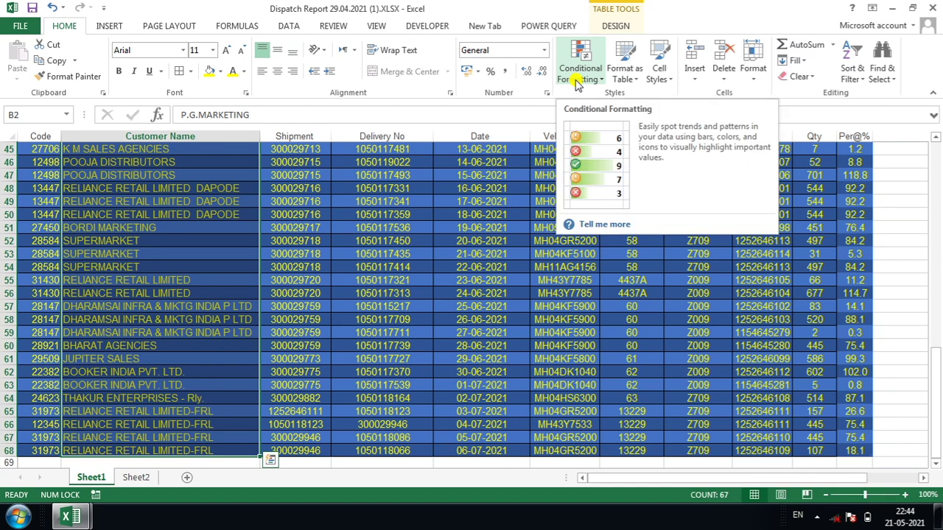
click(577, 84)
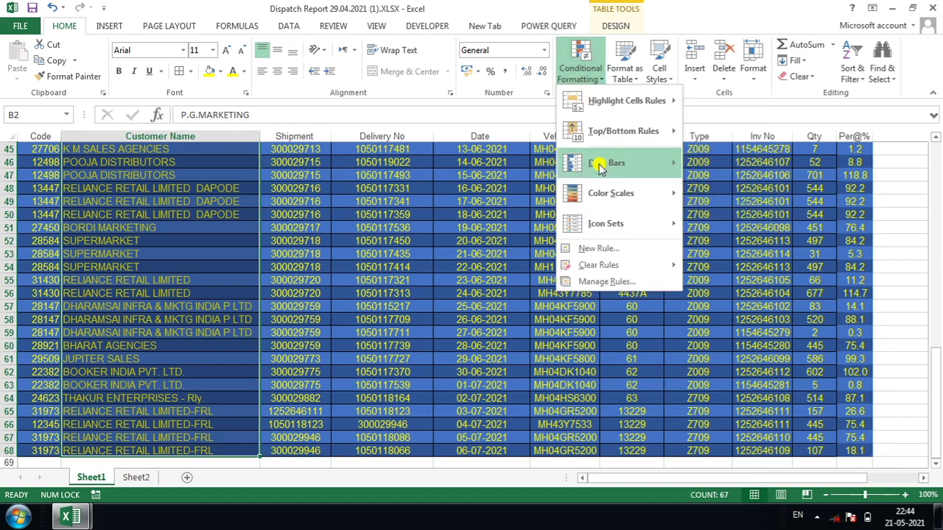
mouse_move(607, 100)
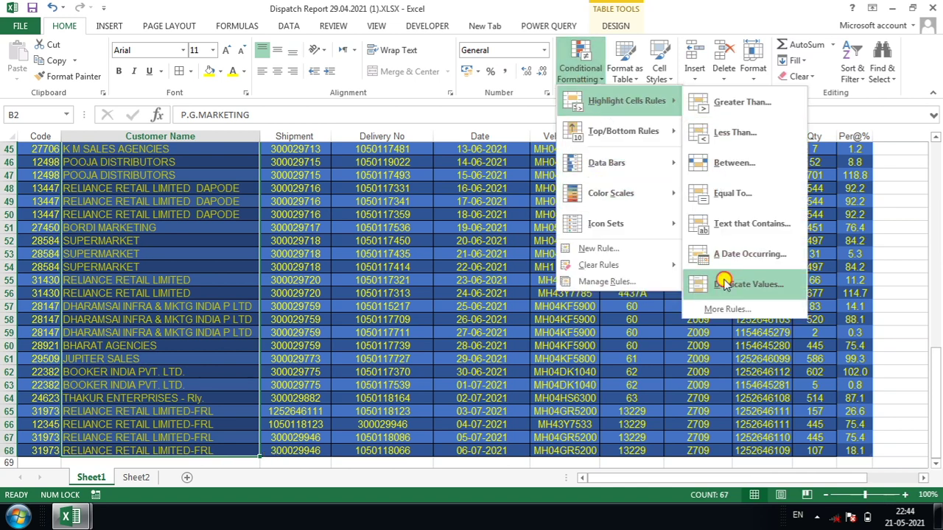
click(726, 284)
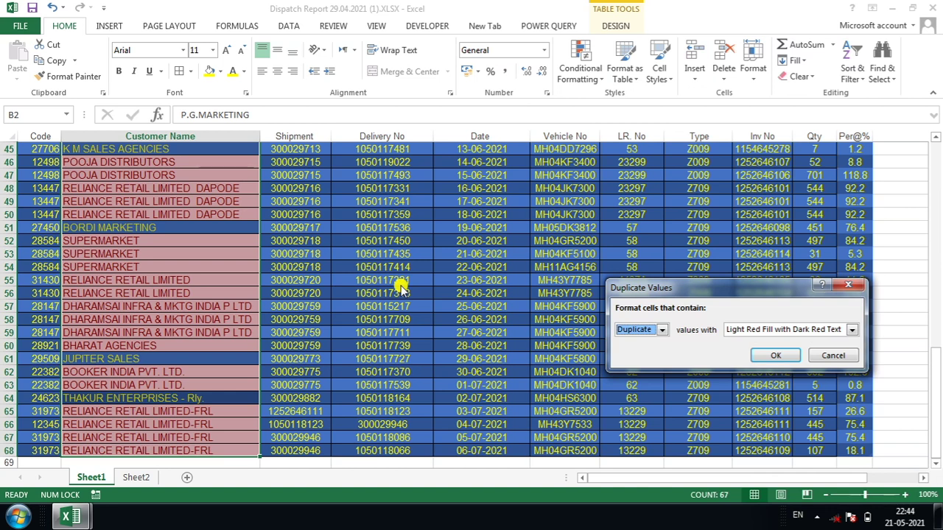
key(Escape)
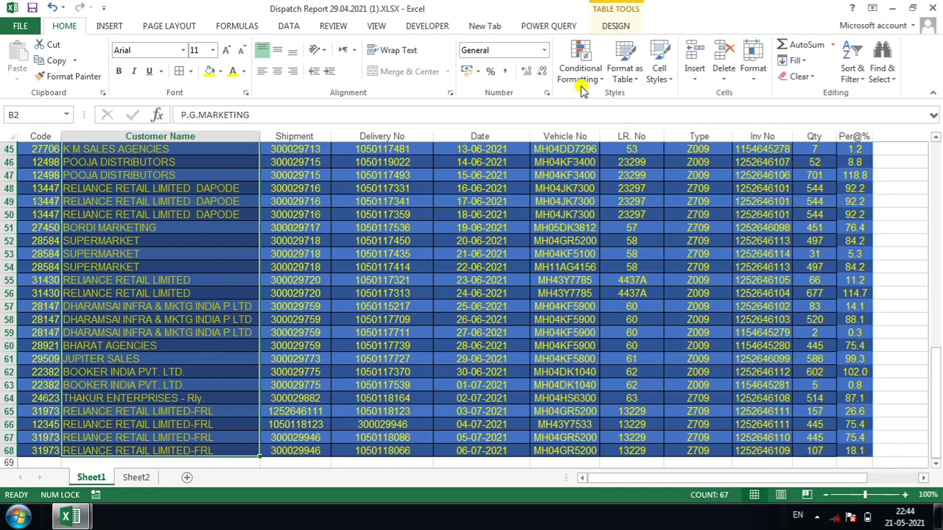
Preview the Top/Bottom Rules submenu, then move to the Qty heading in J1.
click(584, 81)
mouse_move(597, 102)
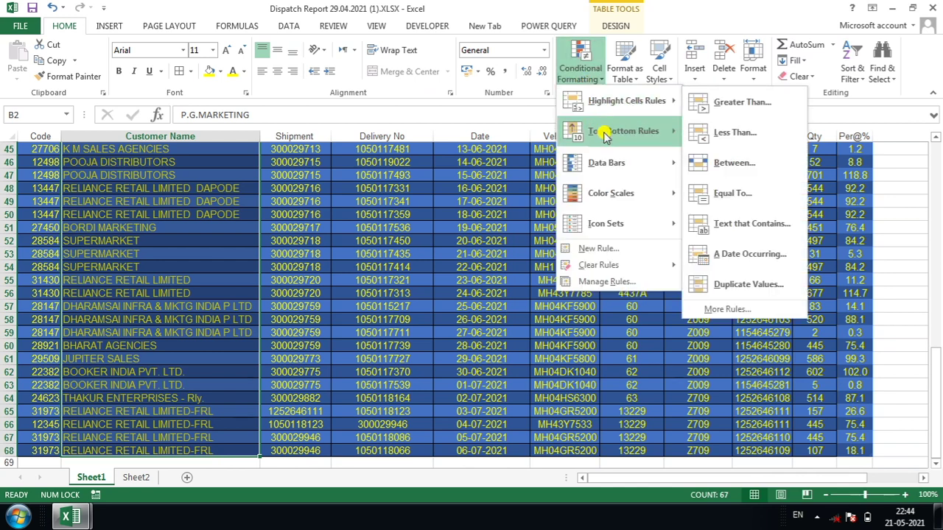
mouse_move(606, 137)
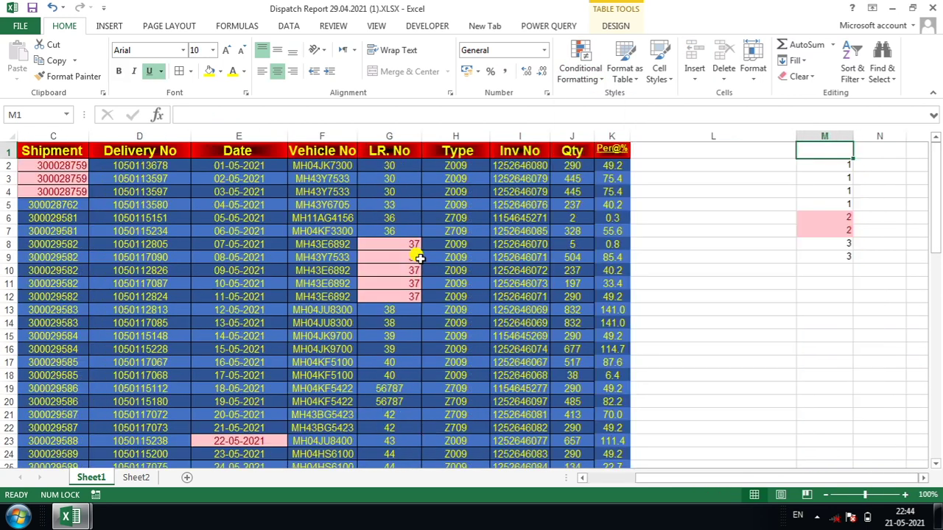
key(Left)
key(Left)
key(Left)
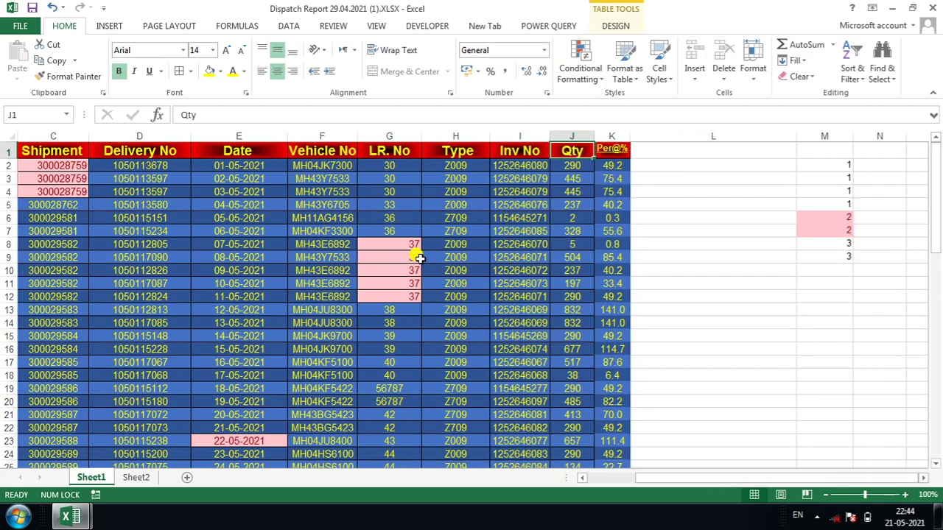
click(598, 76)
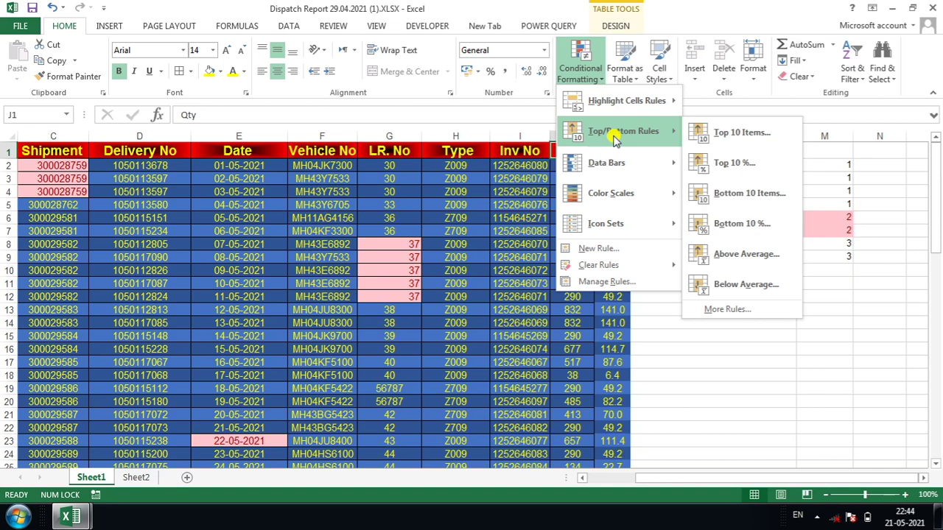
click(532, 271)
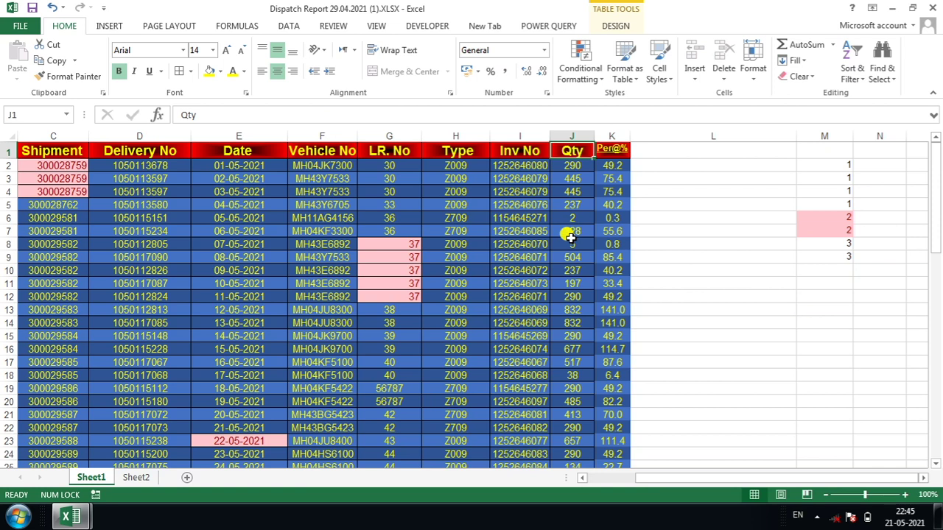
key(ctrl+shift+Down)
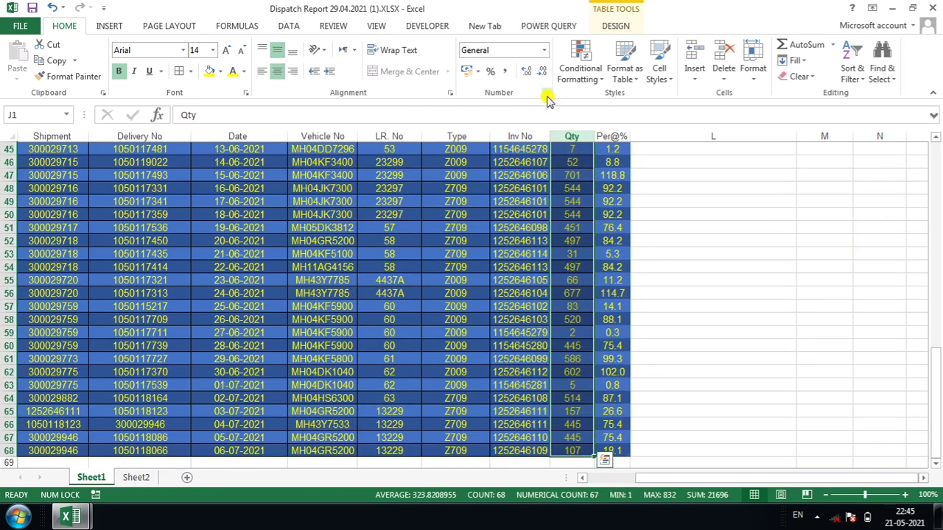
click(580, 74)
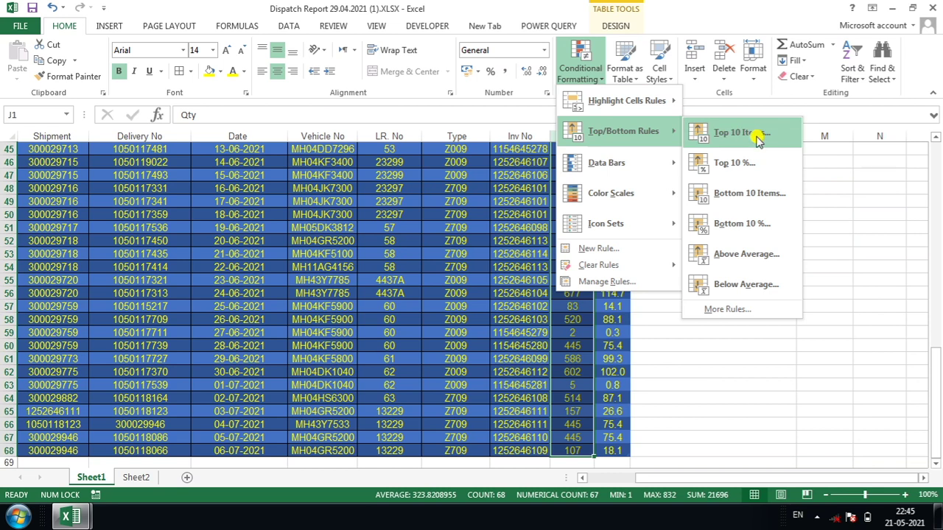
click(759, 140)
drag(685, 280, 764, 243)
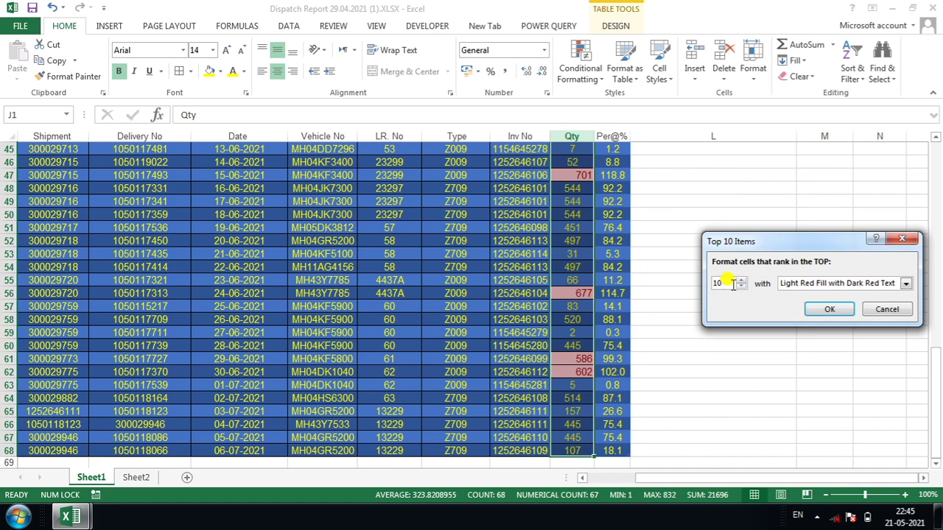
key(BackSpace)
key(BackSpace)
text(3)
key(BackSpace)
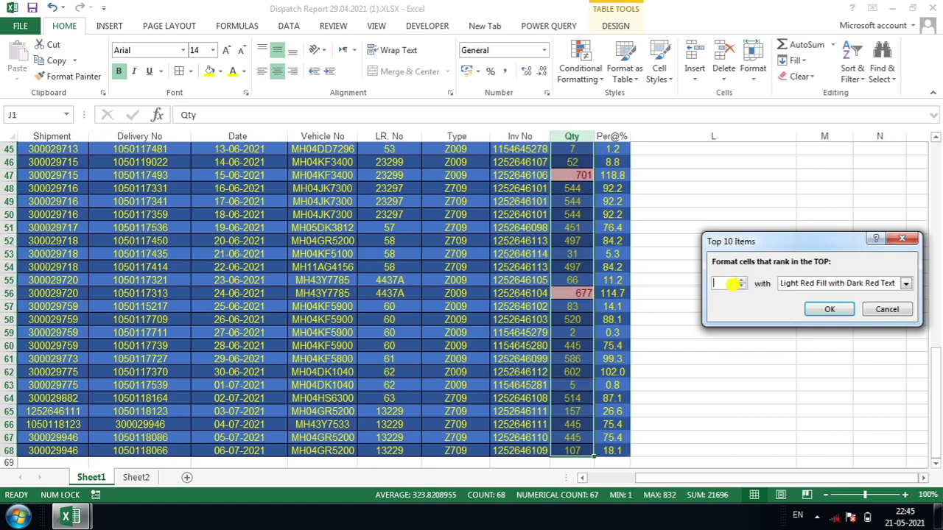
text(1)
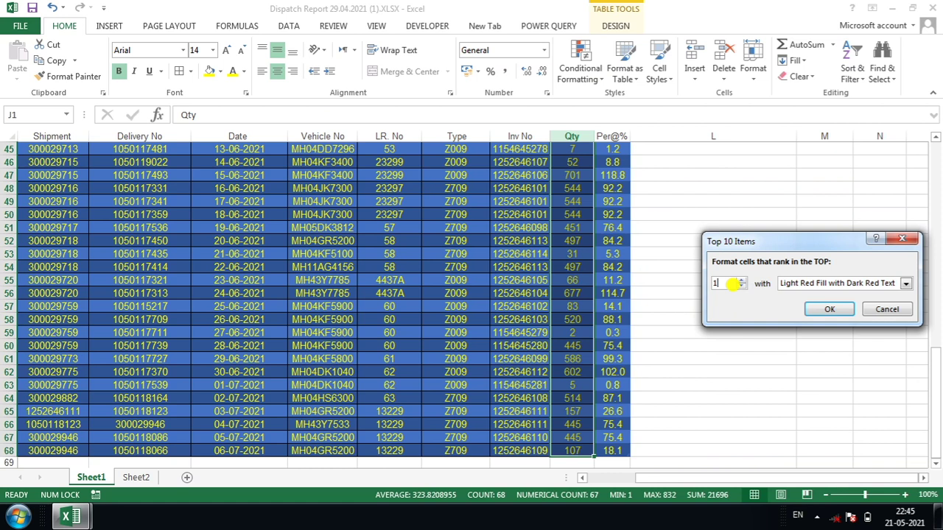
text(2)
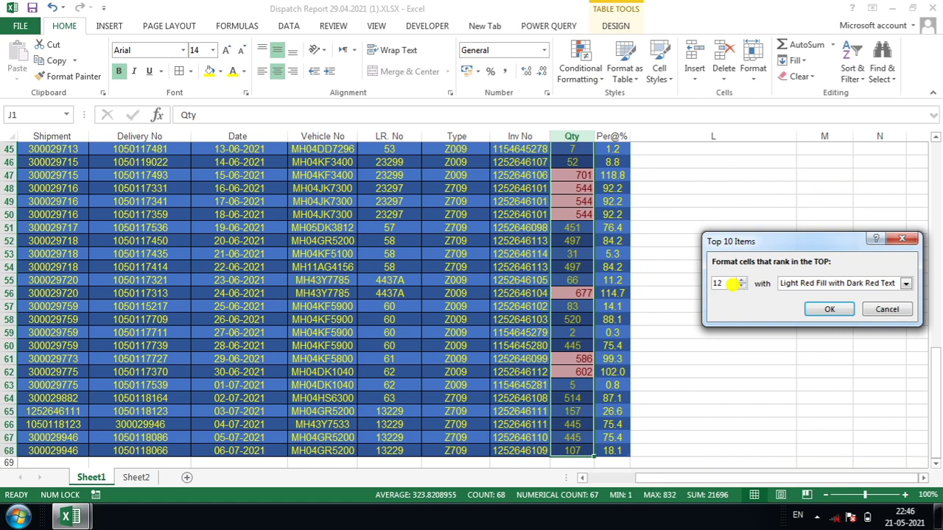
key(Escape)
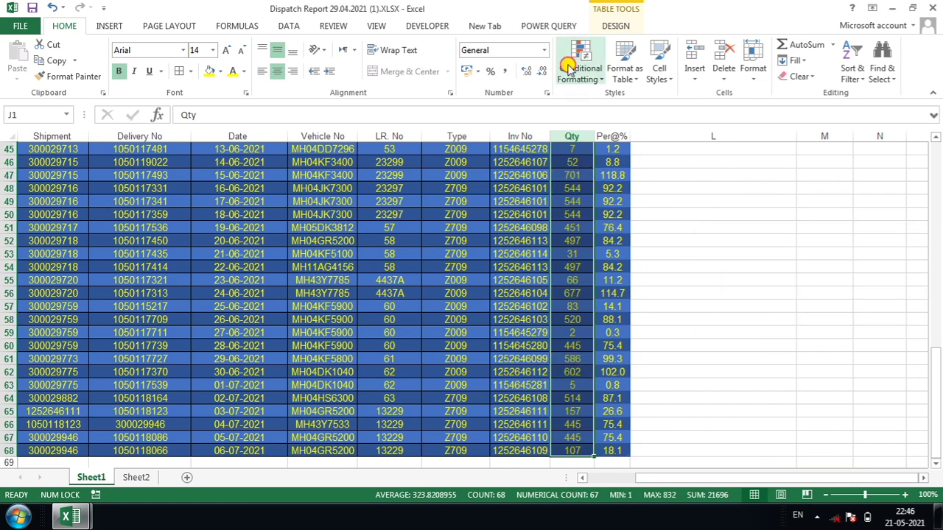
click(579, 73)
mouse_move(604, 130)
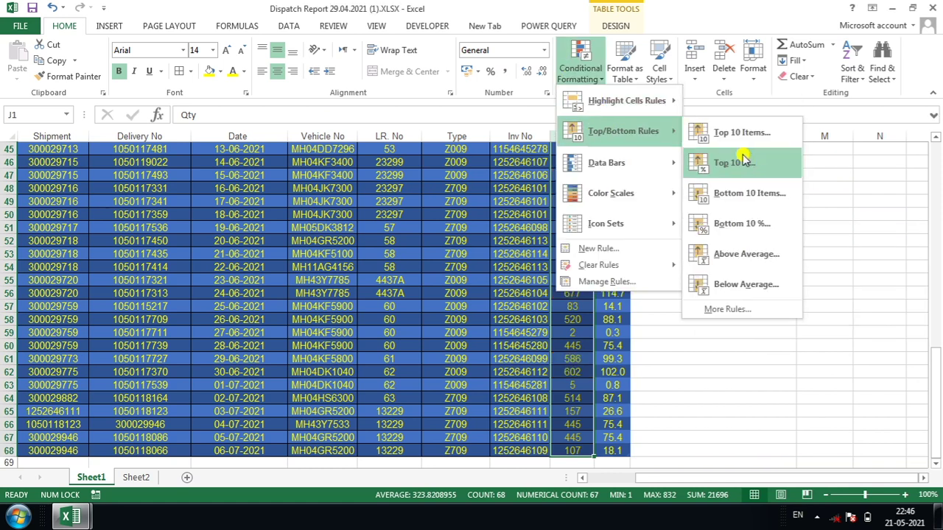
click(846, 291)
click(637, 302)
key(Left)
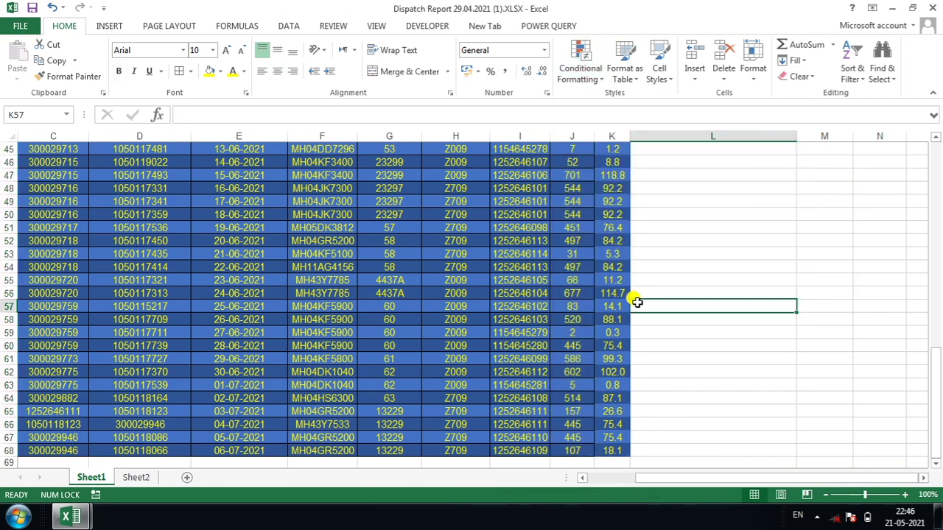
key(ctrl+Up)
key(ctrl+shift+Down)
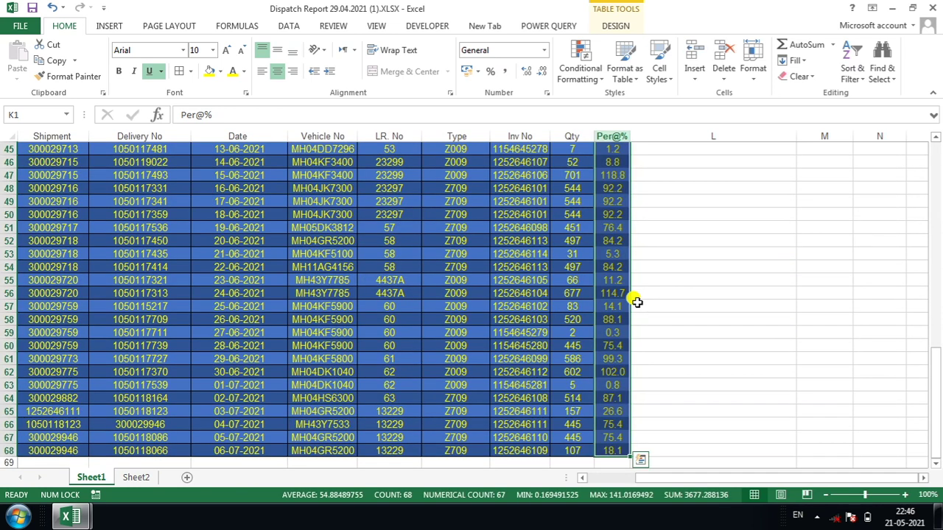
click(589, 57)
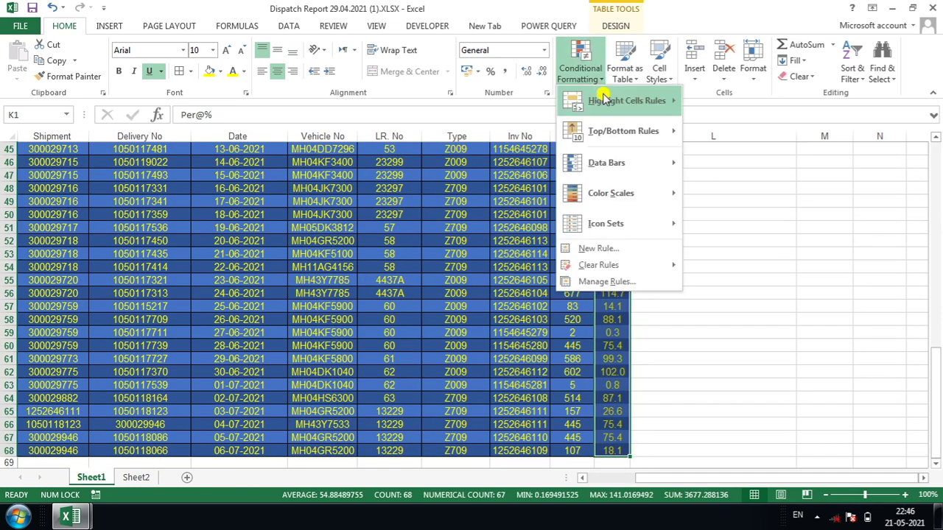
mouse_move(611, 131)
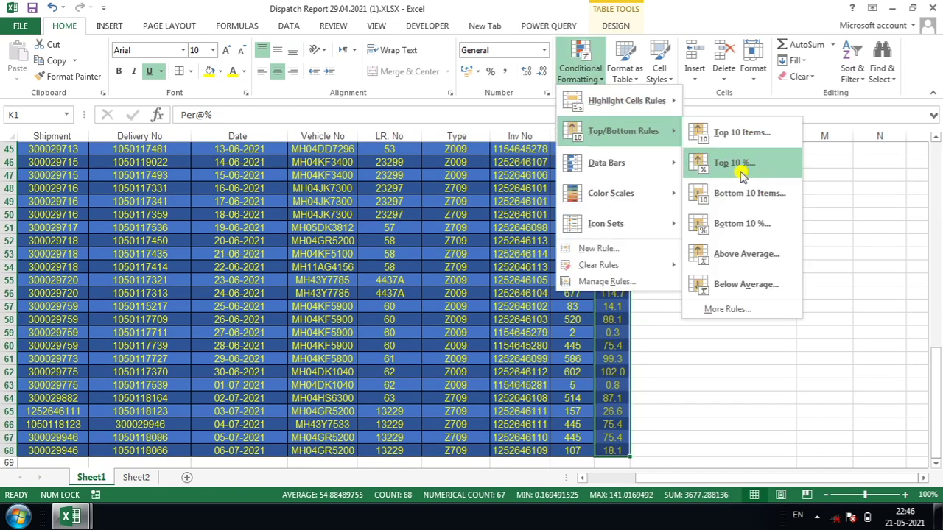
click(739, 167)
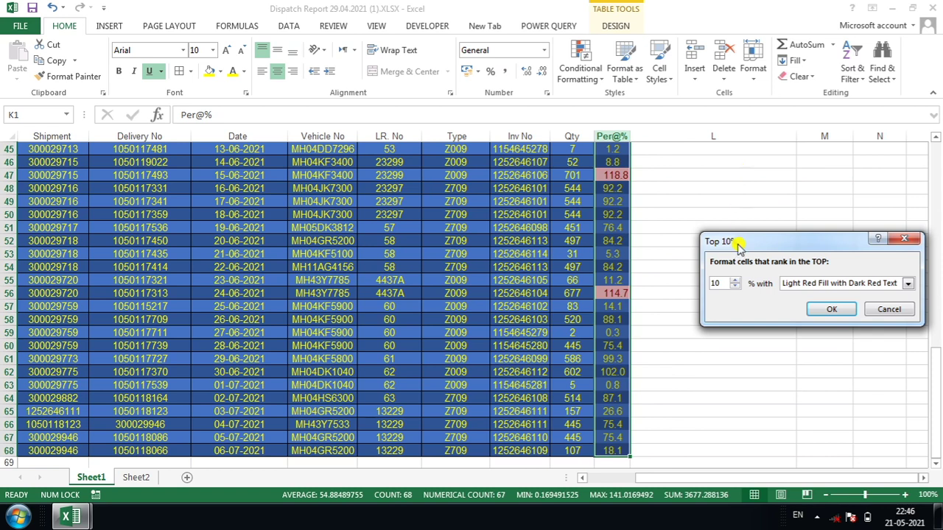
click(734, 279)
click(735, 280)
click(735, 280)
click(734, 280)
click(735, 280)
click(735, 287)
click(735, 287)
click(734, 287)
click(734, 287)
click(734, 288)
click(735, 287)
click(734, 288)
click(735, 287)
click(735, 288)
click(886, 310)
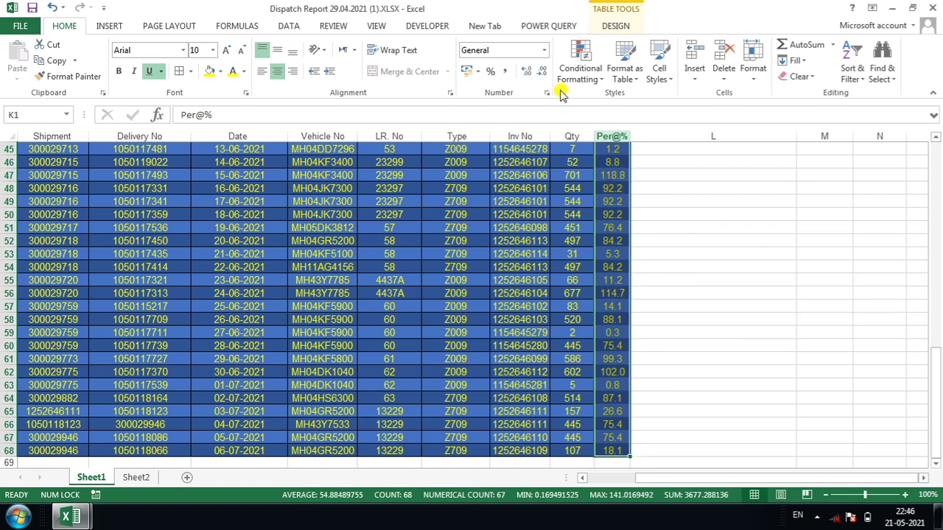
click(597, 85)
mouse_move(619, 131)
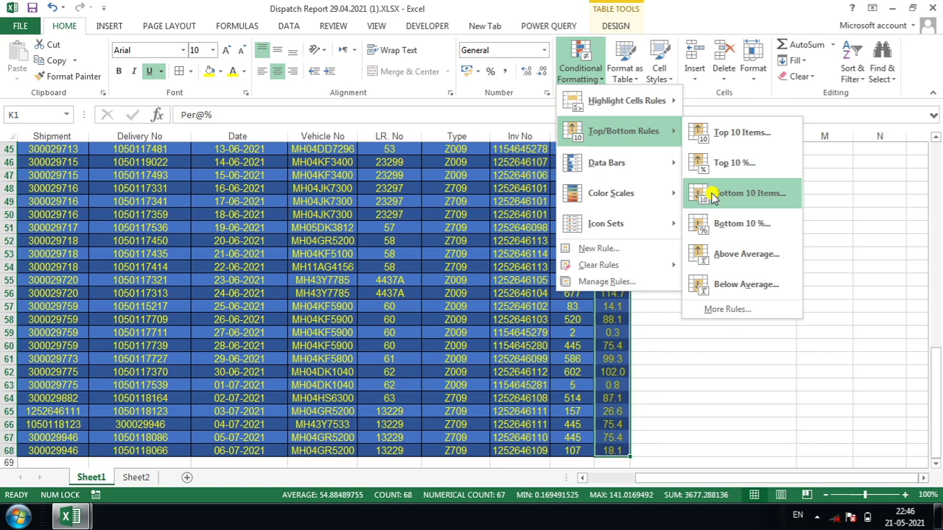
click(711, 195)
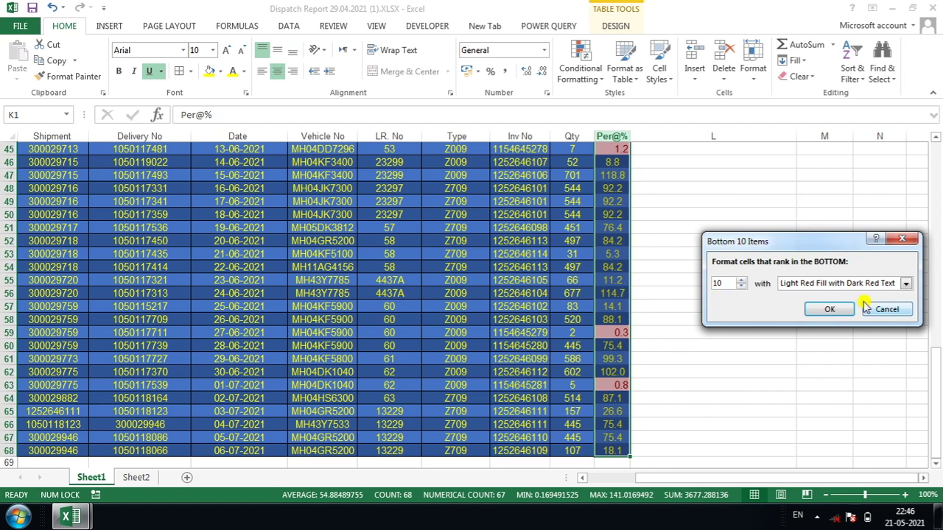
click(886, 310)
click(573, 162)
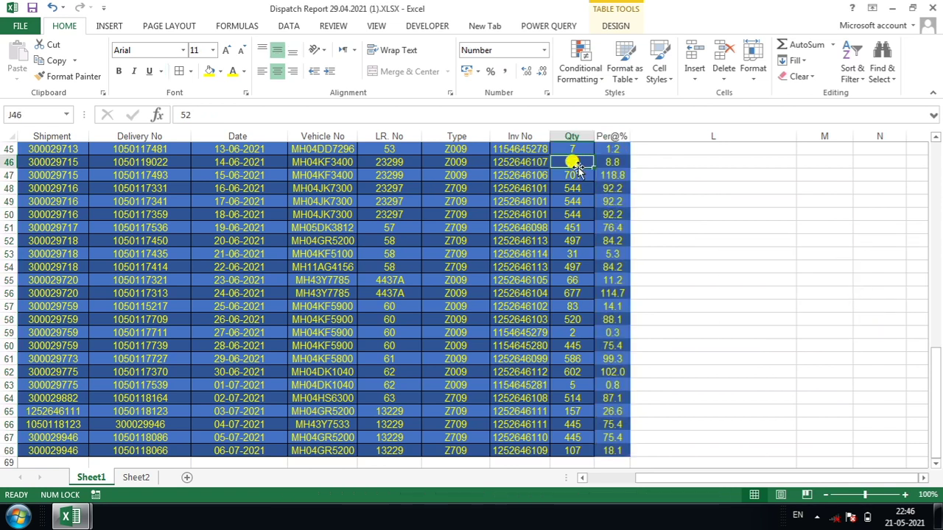
key(ctrl+space)
click(600, 74)
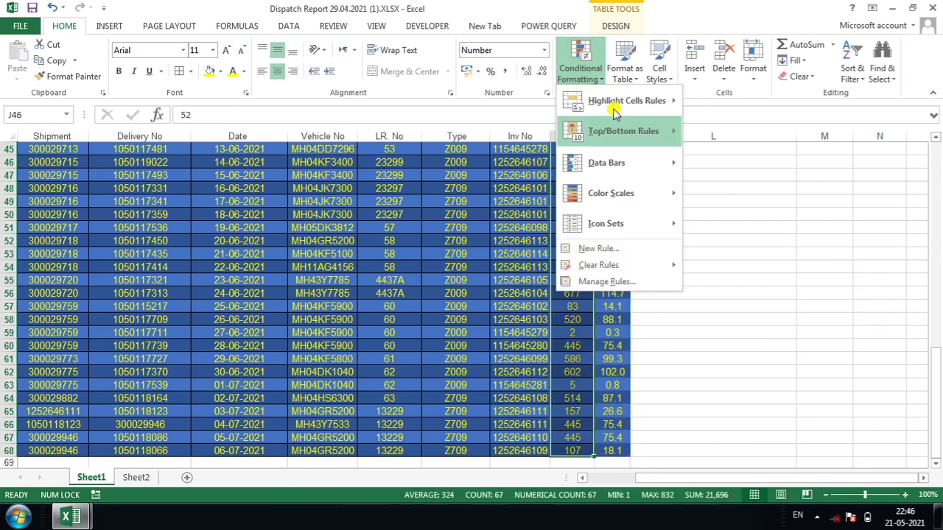
mouse_move(618, 133)
click(744, 193)
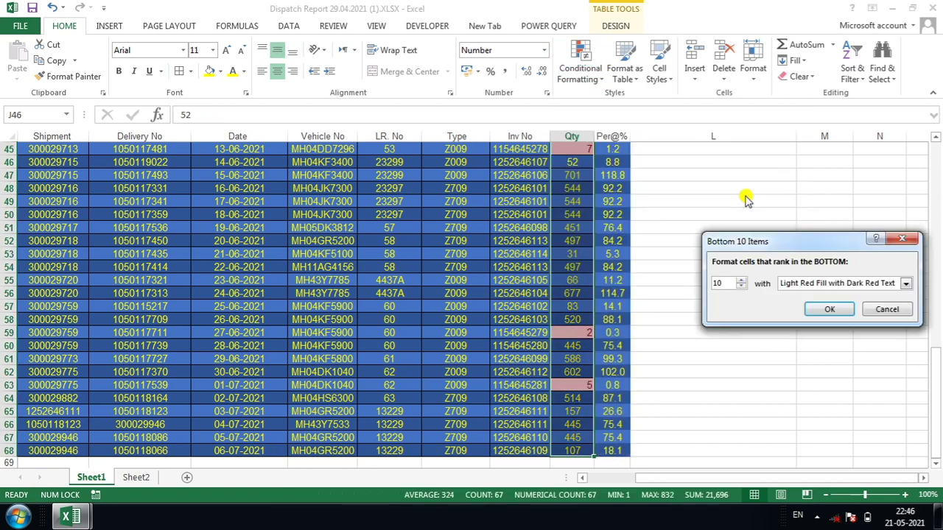
click(740, 286)
click(739, 287)
click(740, 286)
click(740, 286)
click(739, 286)
click(740, 287)
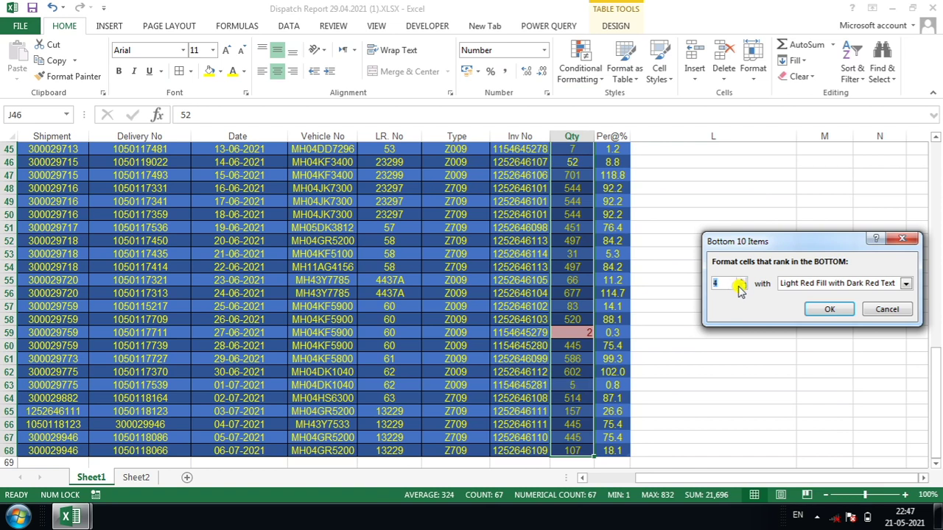
click(874, 311)
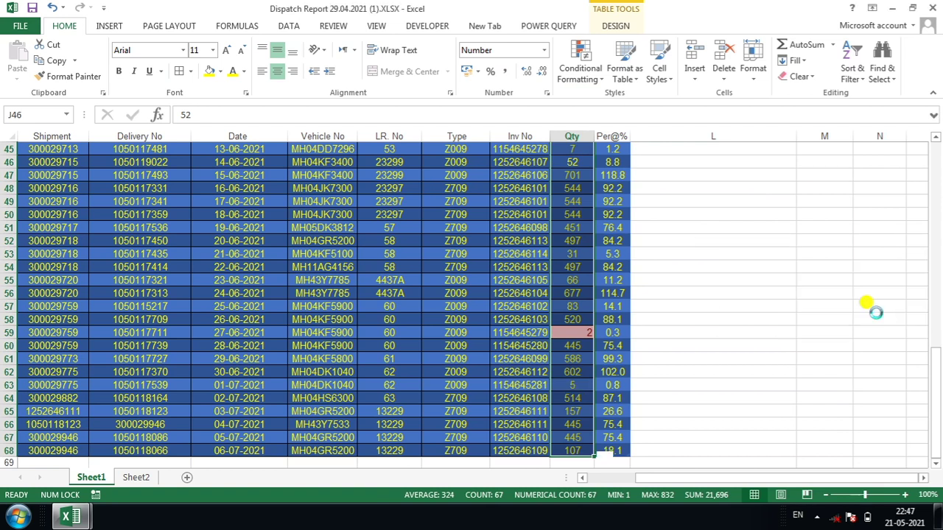
click(586, 87)
mouse_move(633, 131)
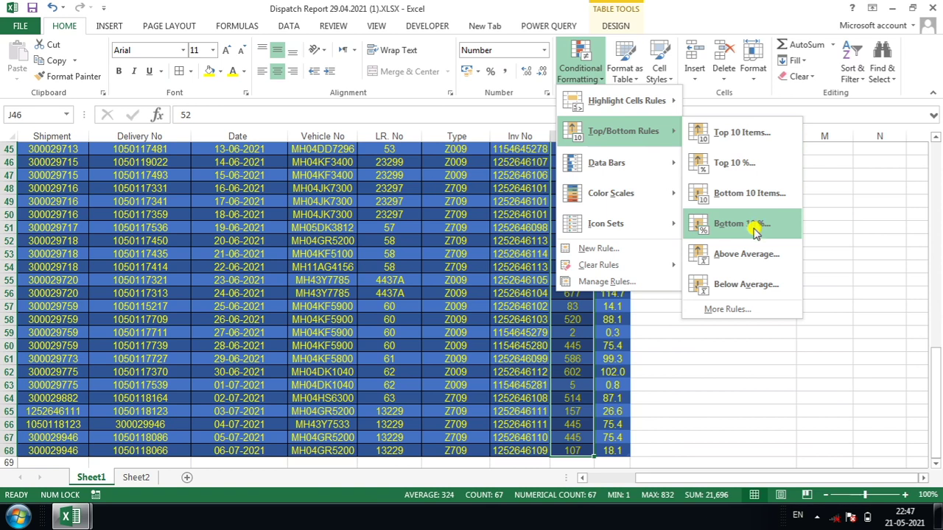
click(758, 352)
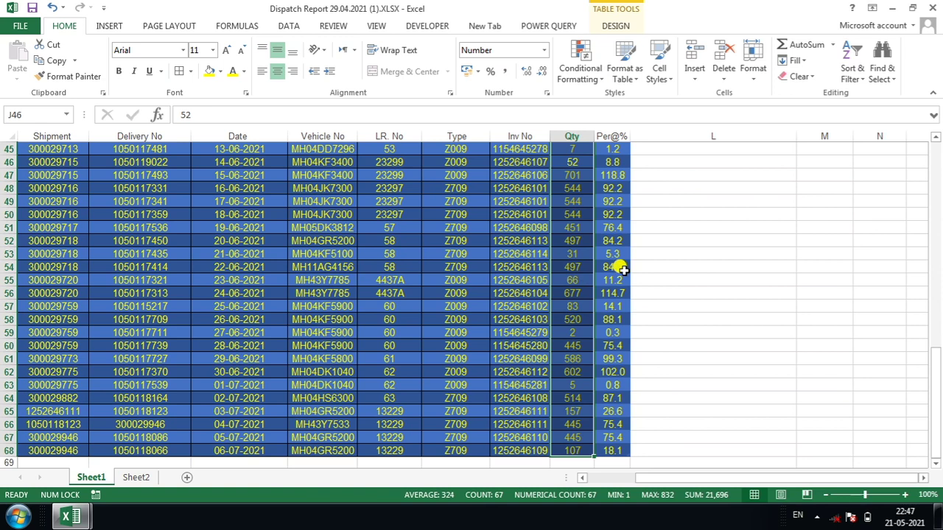
click(580, 63)
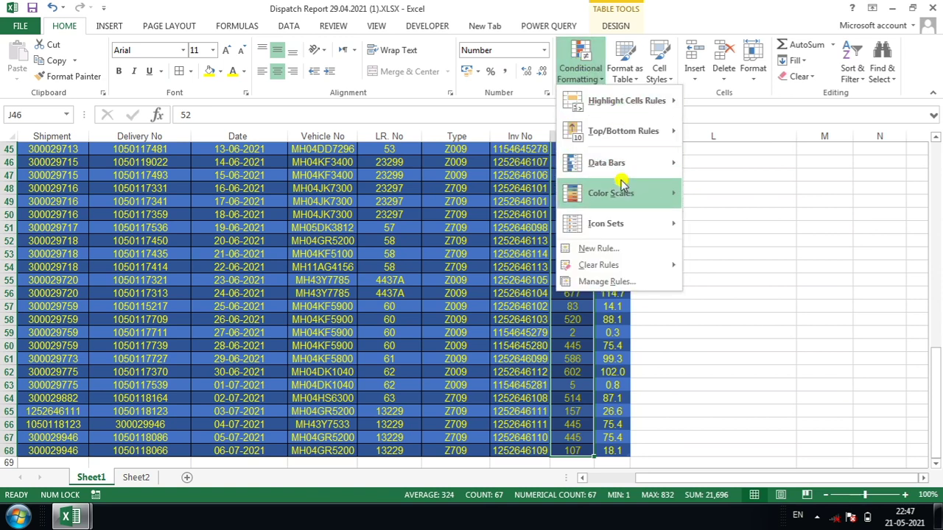
click(745, 225)
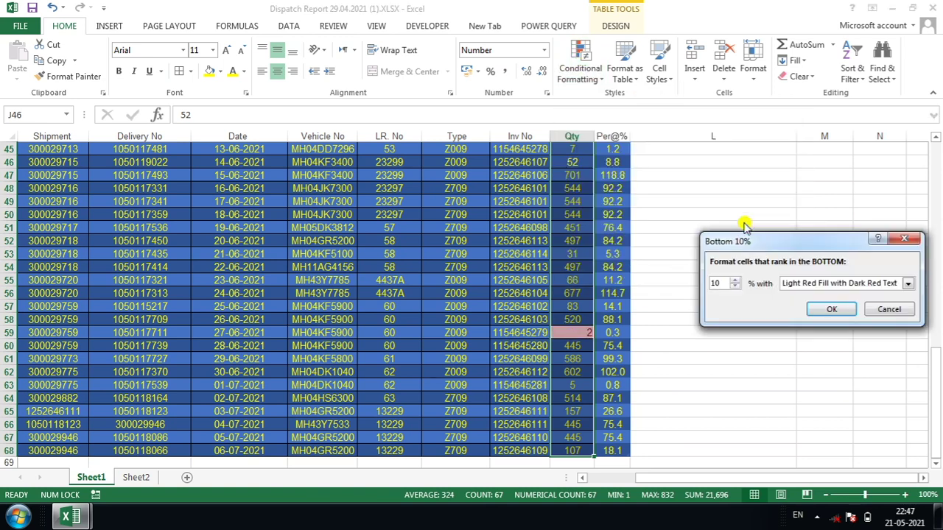
click(735, 286)
click(735, 287)
click(735, 287)
click(735, 286)
click(735, 287)
text(6)
text(0)
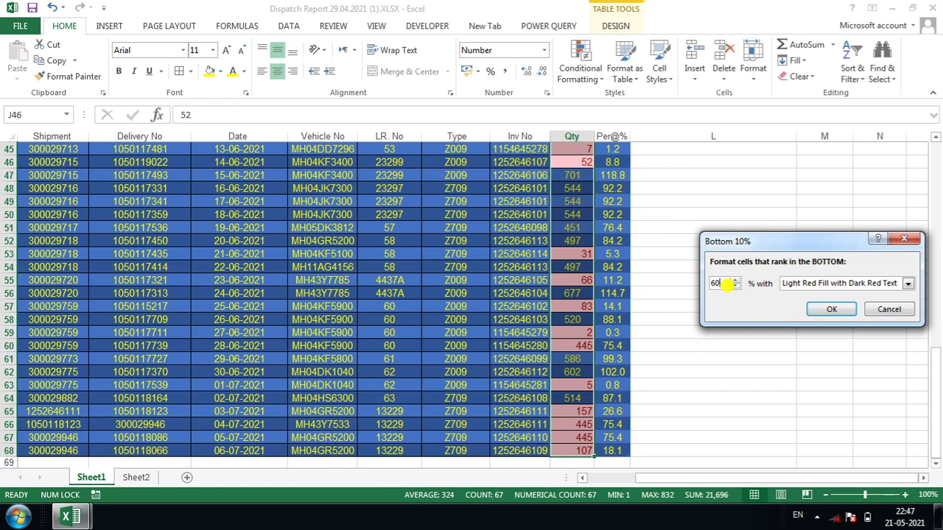
click(887, 309)
click(580, 69)
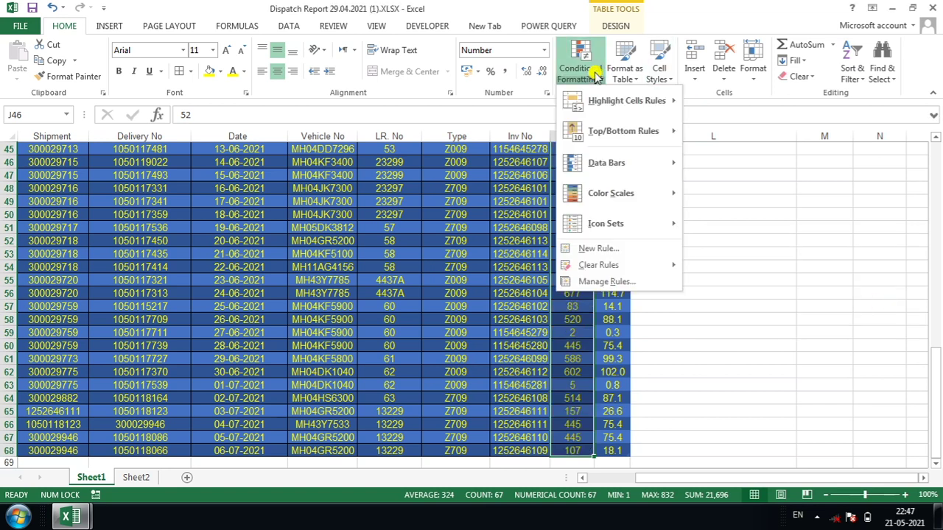
mouse_move(623, 131)
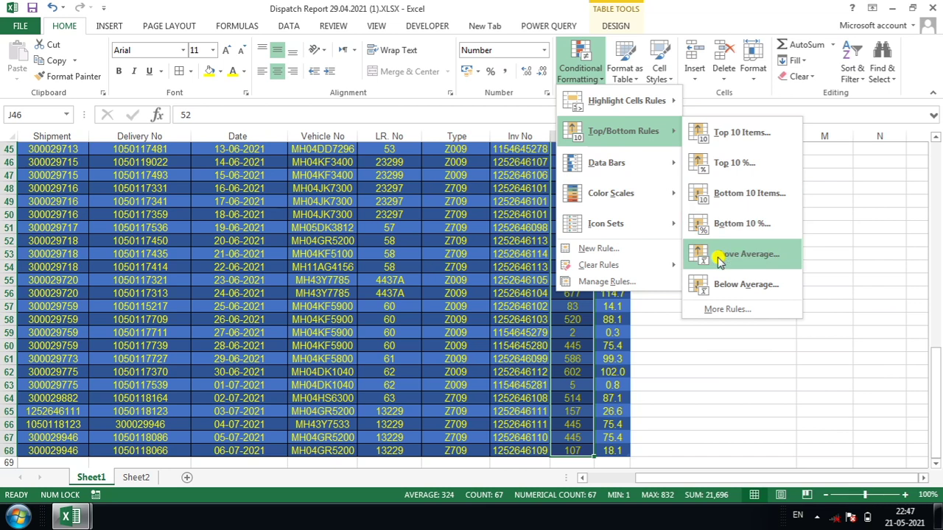
click(719, 254)
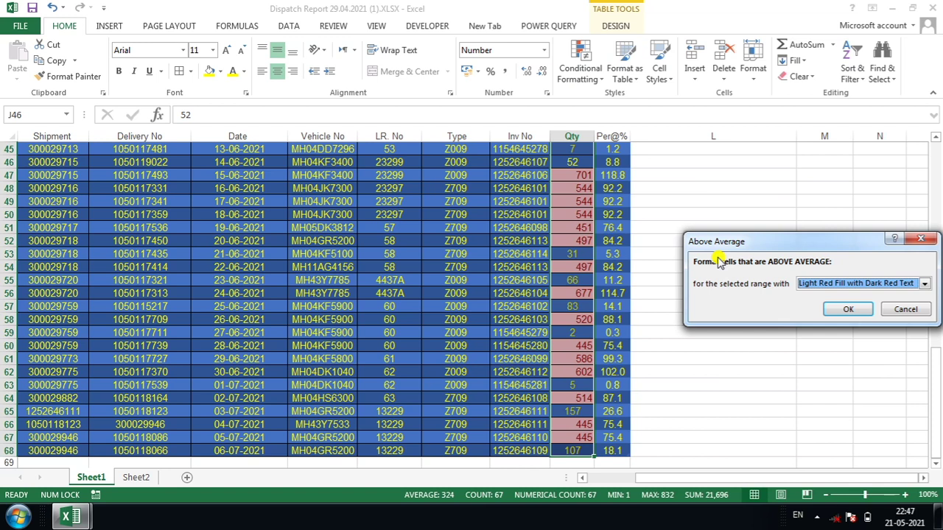
click(905, 311)
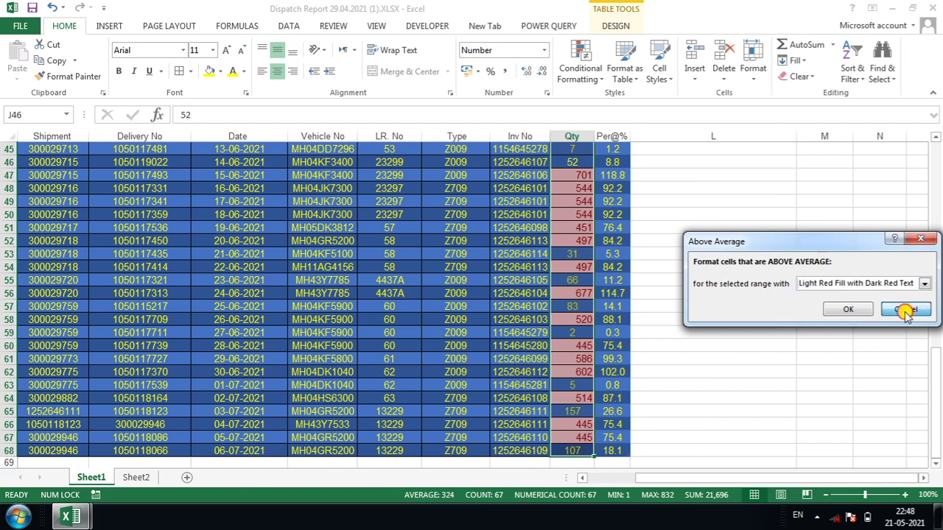
click(581, 74)
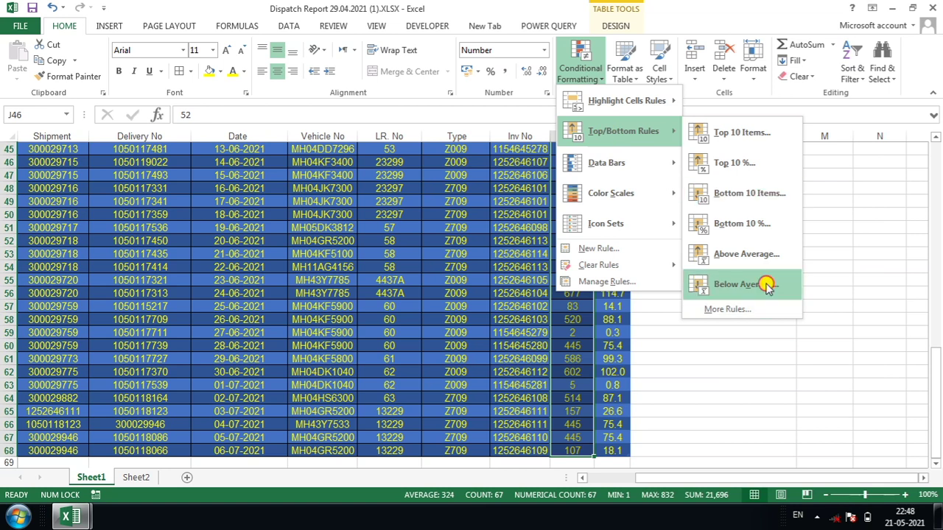
click(766, 285)
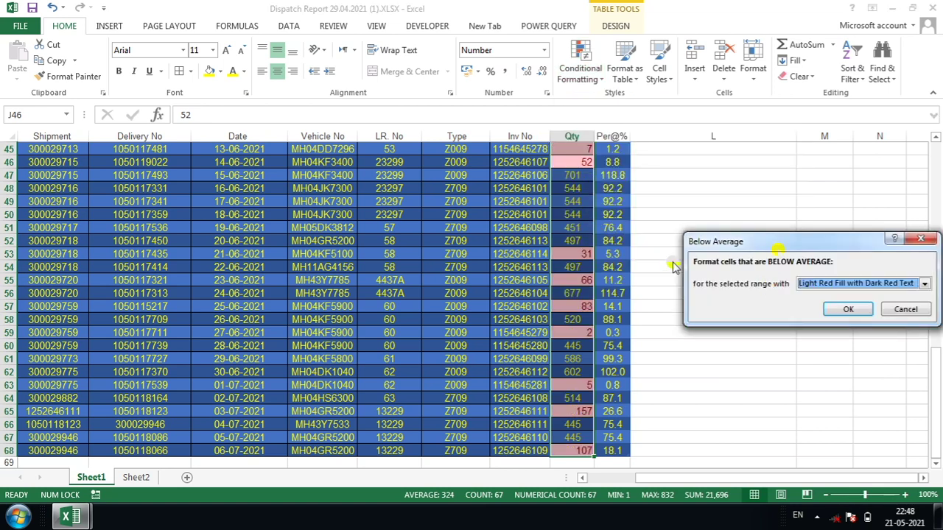
click(904, 308)
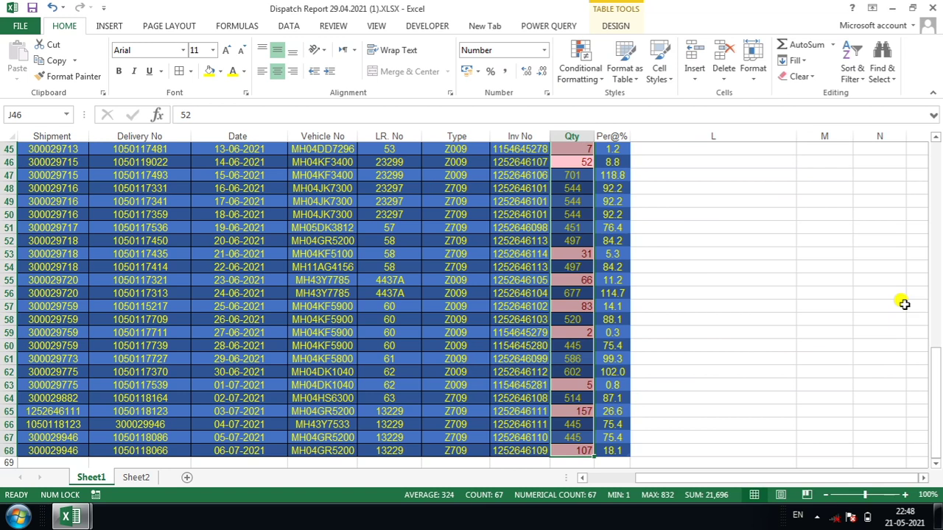
Browse the Conditional Formatting submenus, then close them by picking a table cell.
click(584, 74)
mouse_move(597, 109)
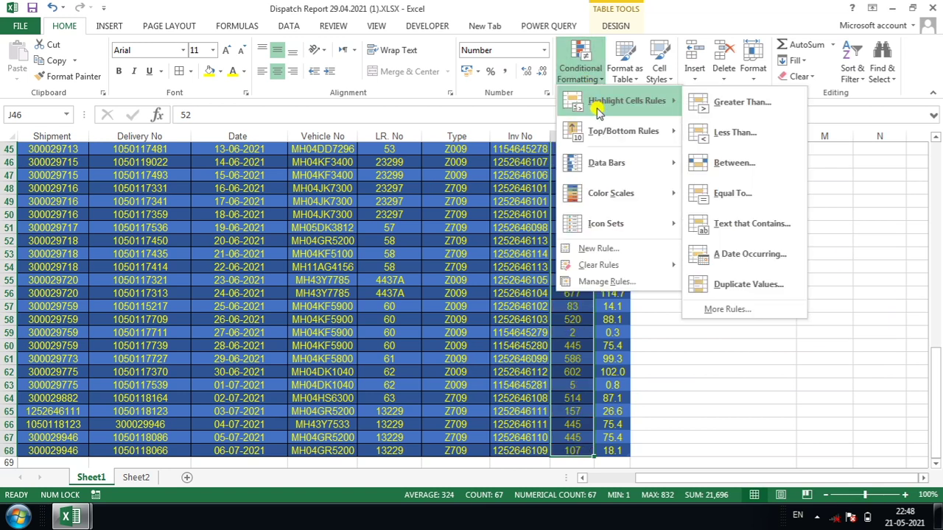
mouse_move(601, 137)
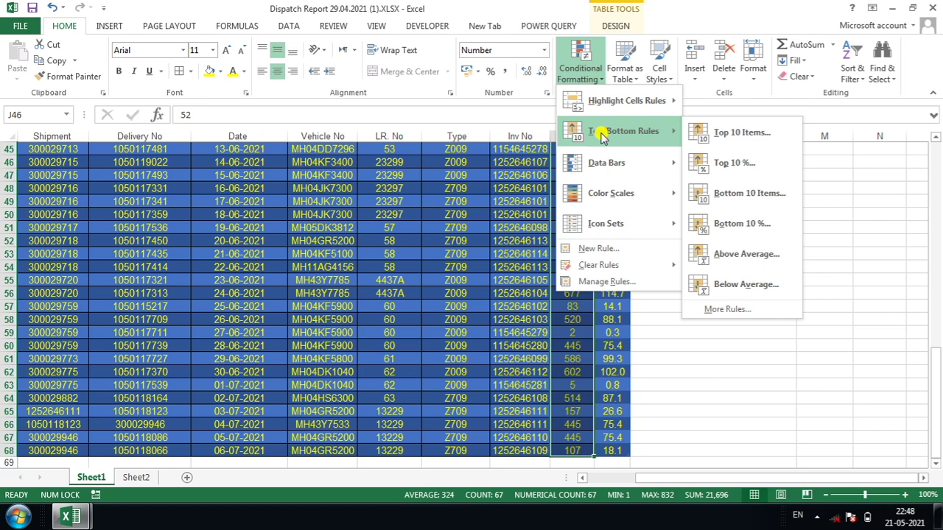
mouse_move(603, 179)
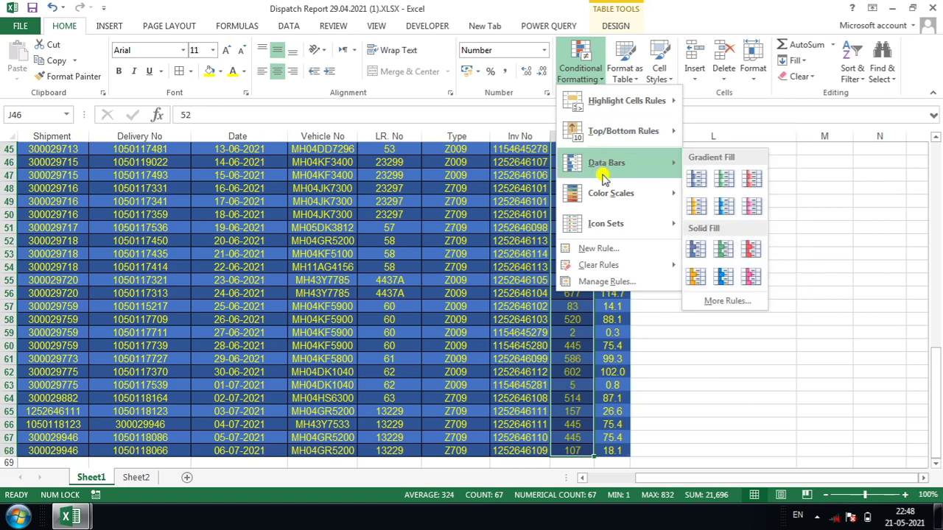
click(506, 222)
Select the whole table with Ctrl+A and preview Data Bars and Color Scales across it.
key(ctrl+a)
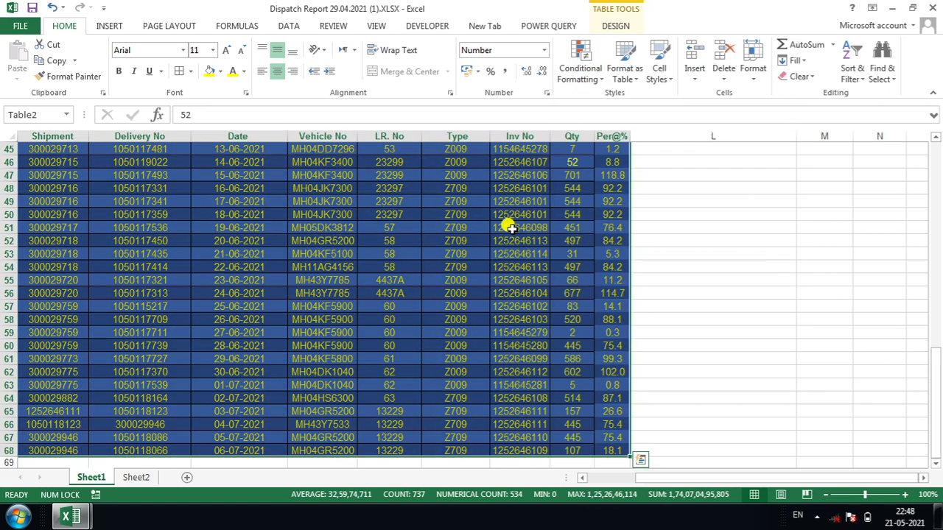
click(572, 68)
mouse_move(589, 166)
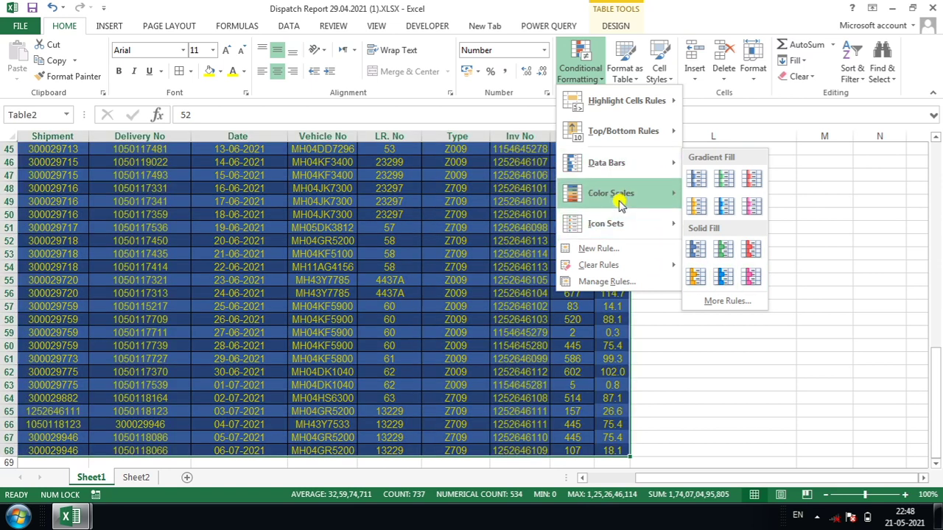
mouse_move(619, 203)
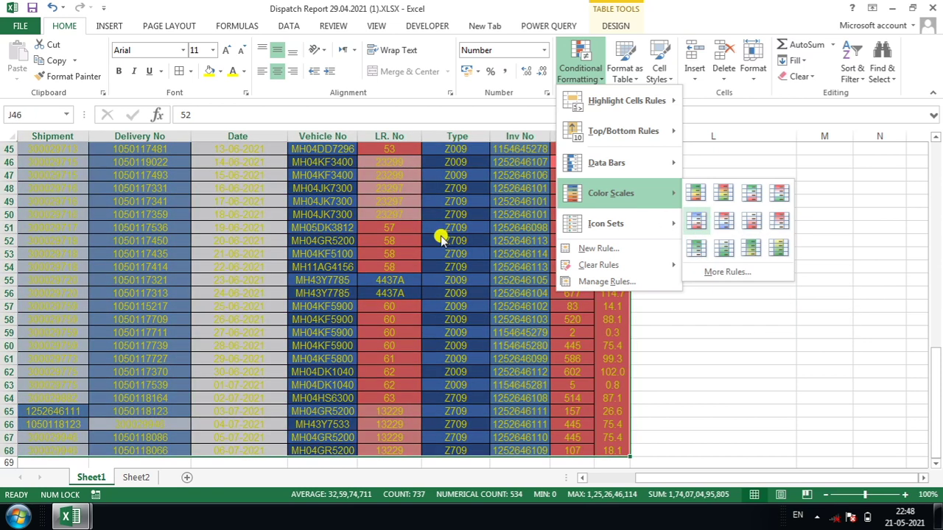
mouse_move(656, 228)
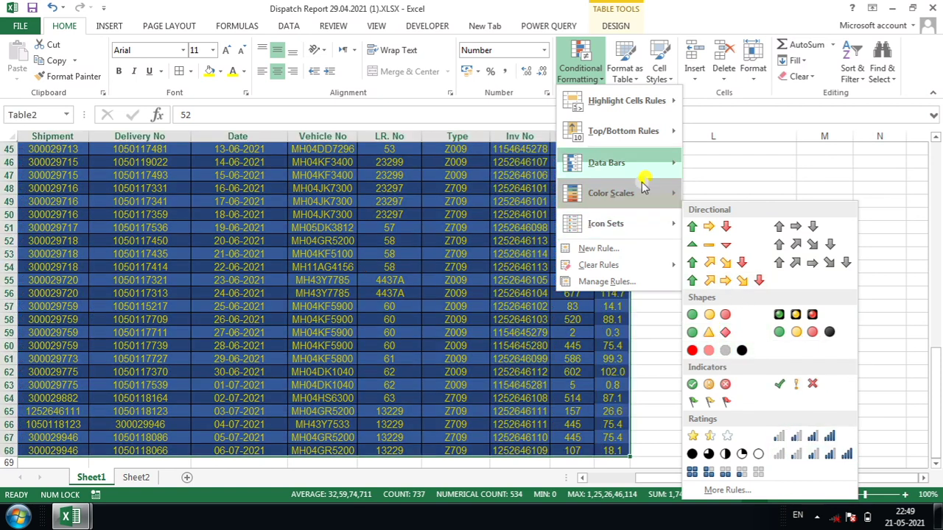
Preview the Icon Sets gallery, close the menu unapplied, and jump to cell A1.
mouse_move(651, 177)
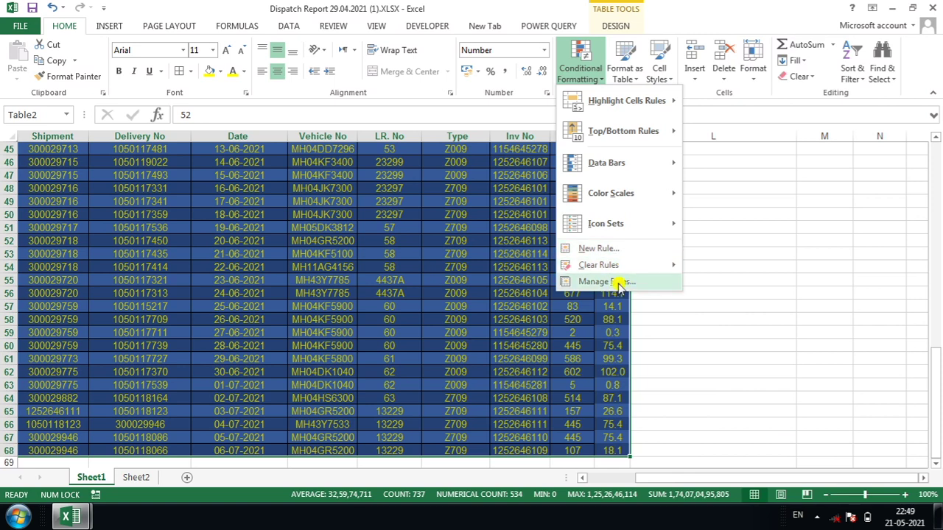
click(490, 307)
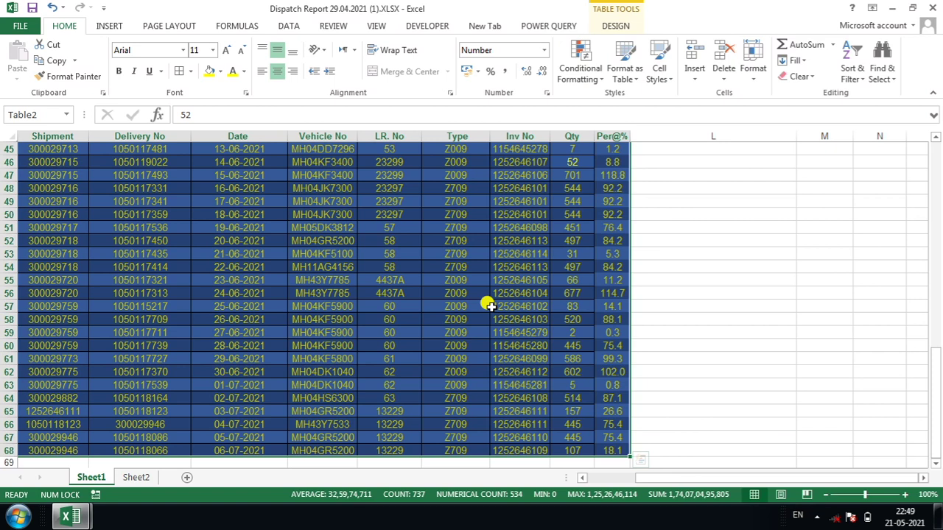
key(ctrl+Home)
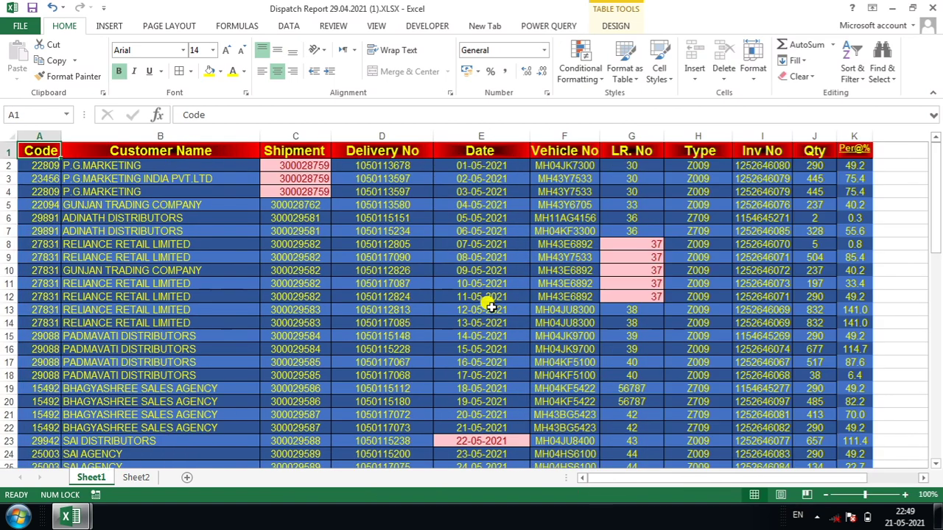